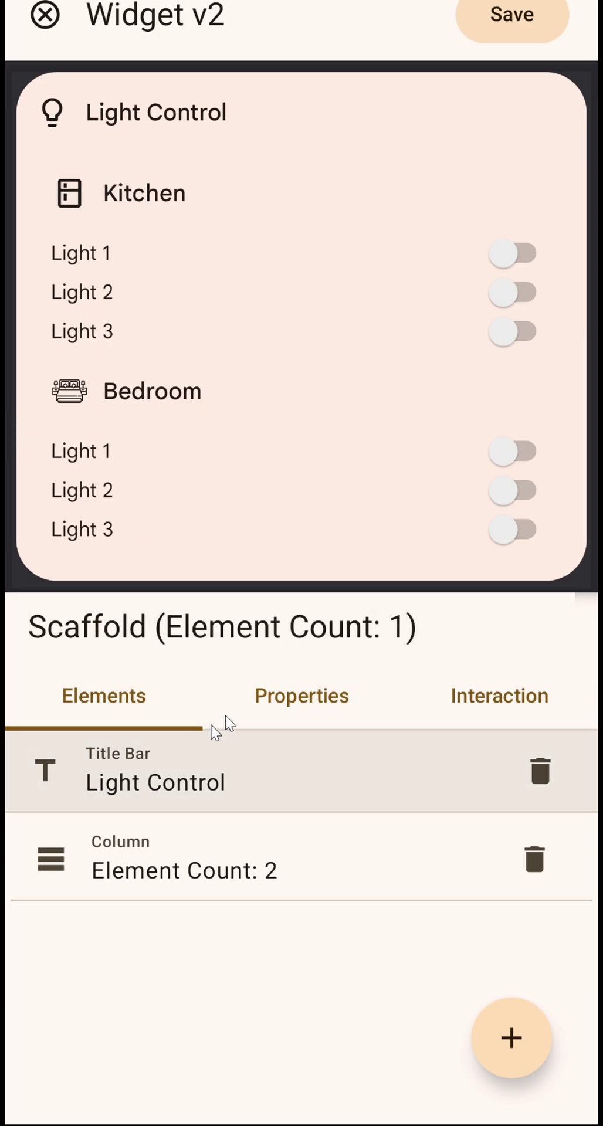
Step: Examine the Scaffold element's layout, size, color and visibility properties, along with its interaction settings and child elements
{"action": "left_click", "coordinate": [250, 711]}
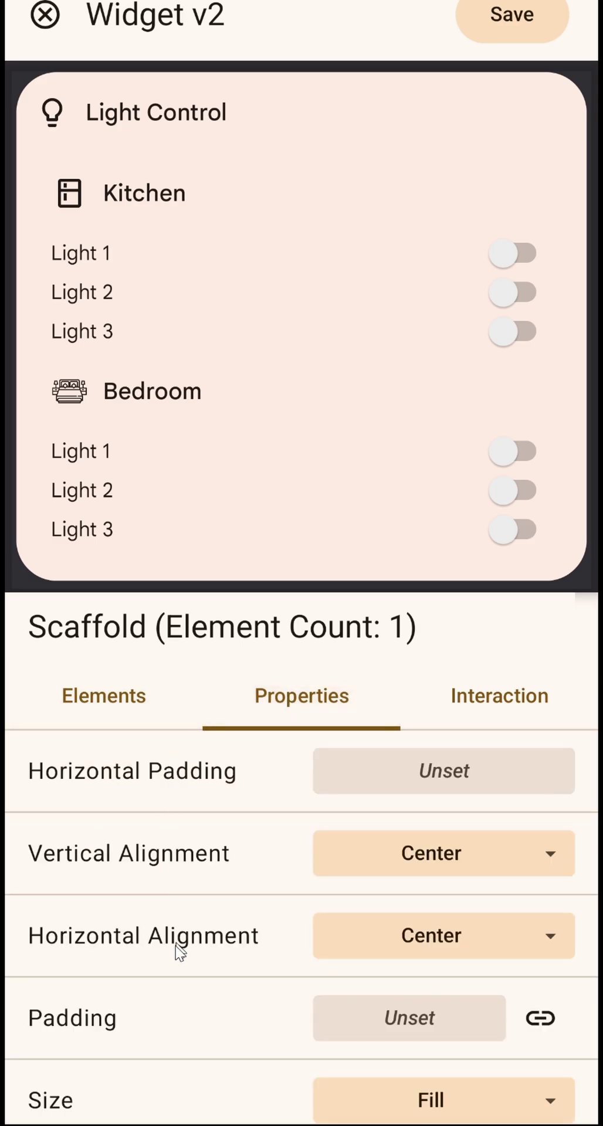
{"action": "left_click_drag", "start_coordinate": [176, 952], "coordinate": [226, 744]}
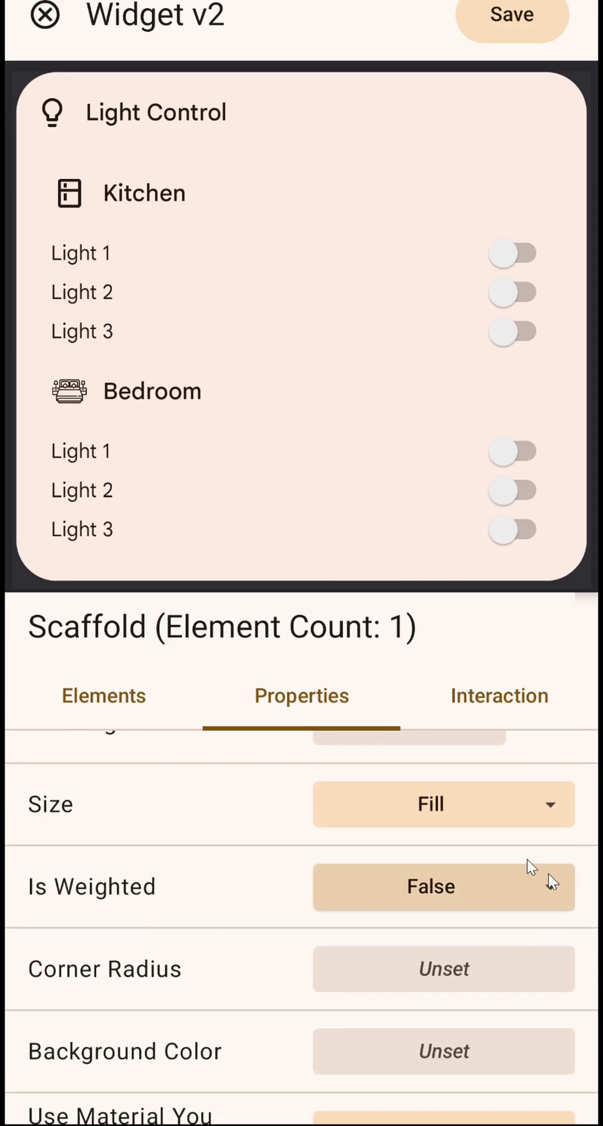
{"action": "left_click_drag", "start_coordinate": [166, 986], "coordinate": [198, 882]}
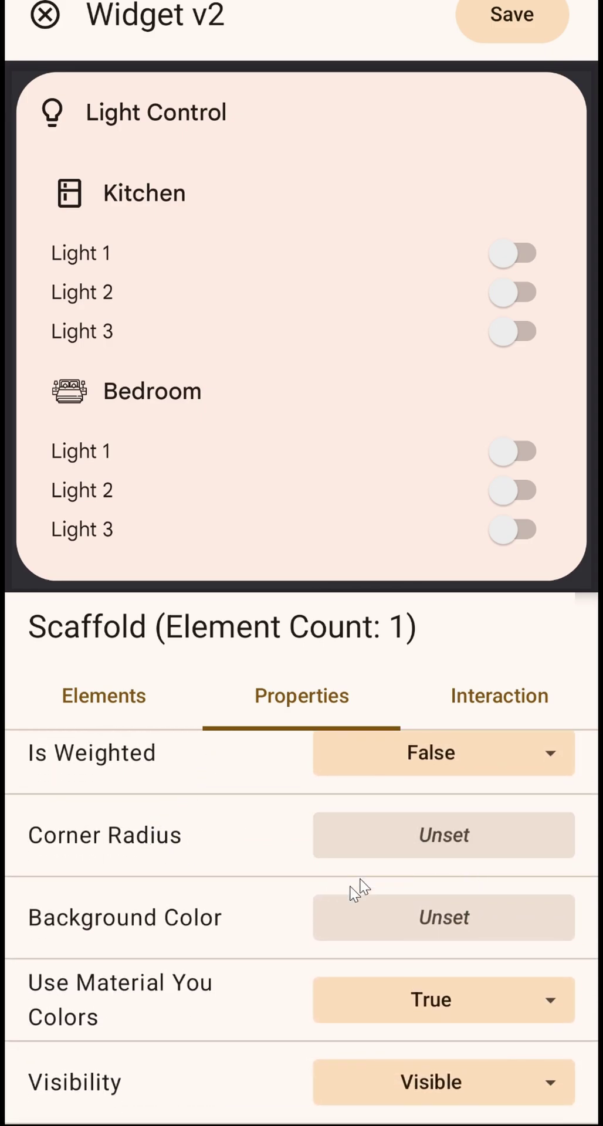
{"action": "left_click_drag", "start_coordinate": [445, 844], "coordinate": [198, 1019]}
{"action": "left_click", "coordinate": [480, 723]}
{"action": "left_click", "coordinate": [302, 707]}
{"action": "left_click", "coordinate": [83, 713]}
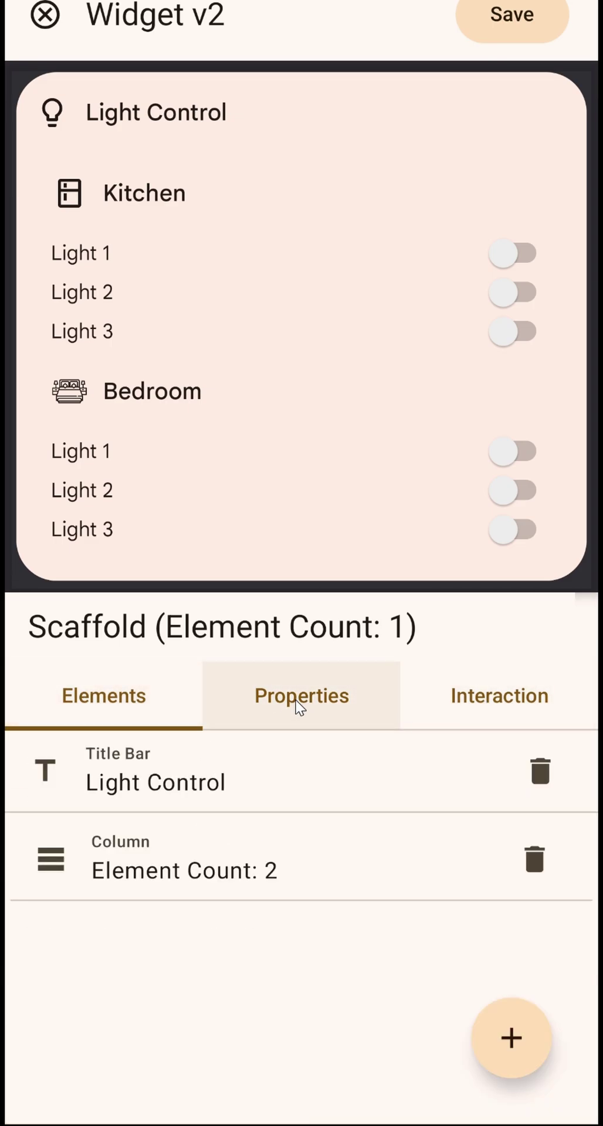
{"action": "left_click", "coordinate": [294, 705]}
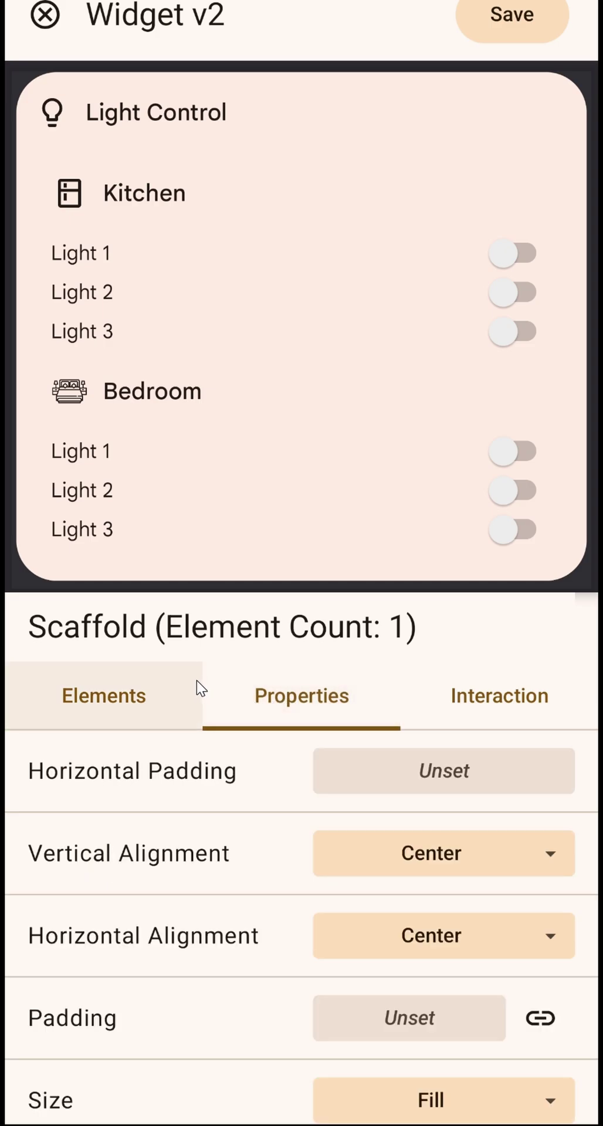
Step: Try the %my_onSecondaryContainer variable as the Scaffold's horizontal padding, and clear the value again
{"action": "left_click", "coordinate": [402, 787]}
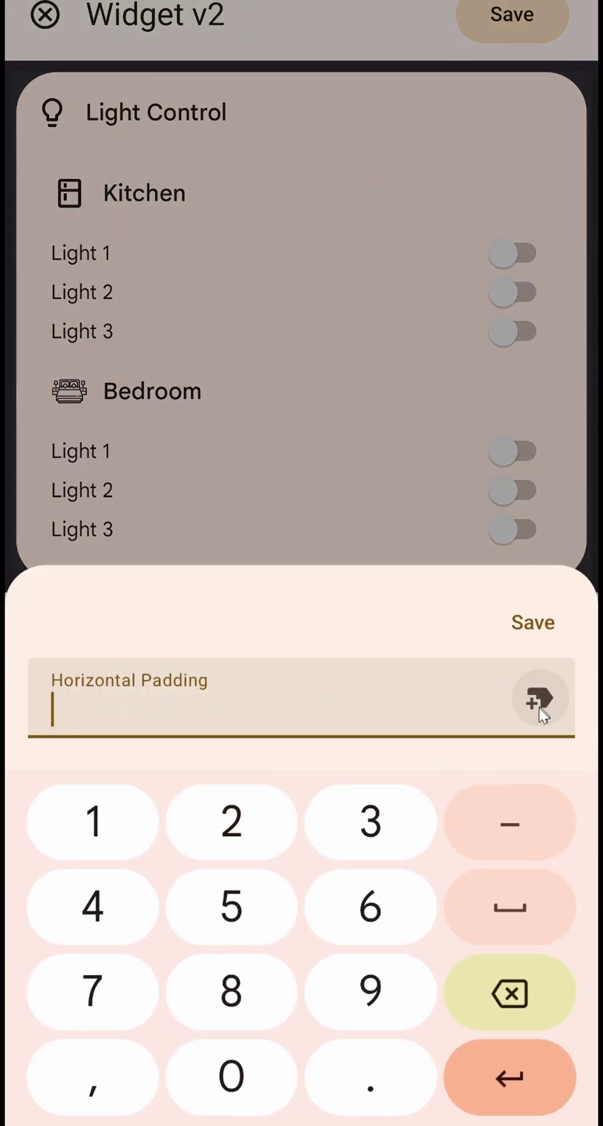
{"action": "left_click", "coordinate": [508, 740]}
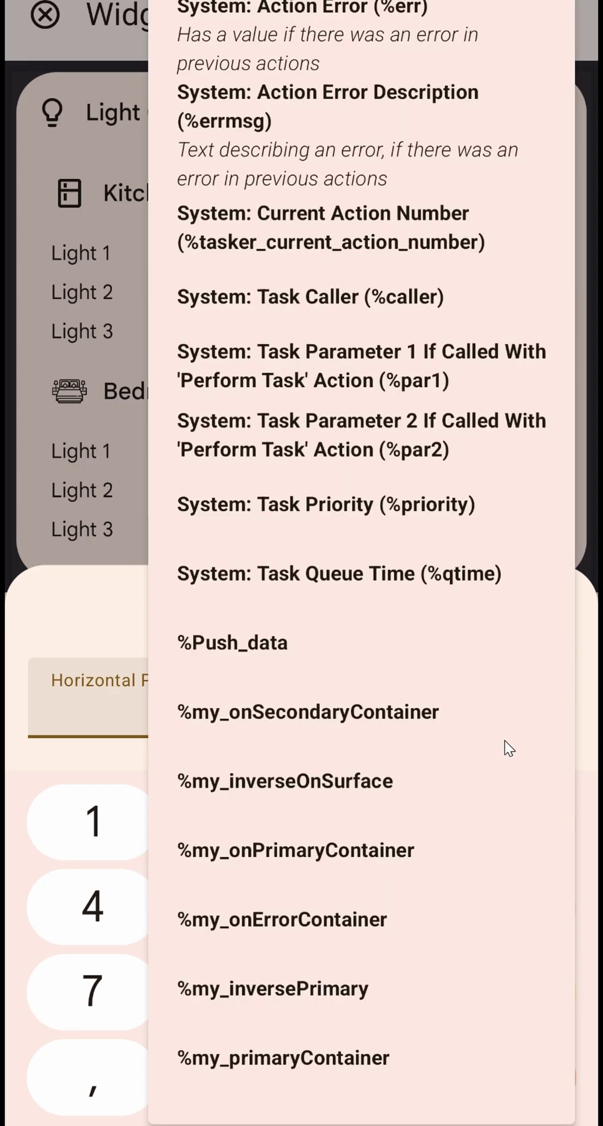
{"action": "left_click_drag", "start_coordinate": [369, 982], "coordinate": [382, 890]}
{"action": "left_click_drag", "start_coordinate": [367, 442], "coordinate": [394, 628]}
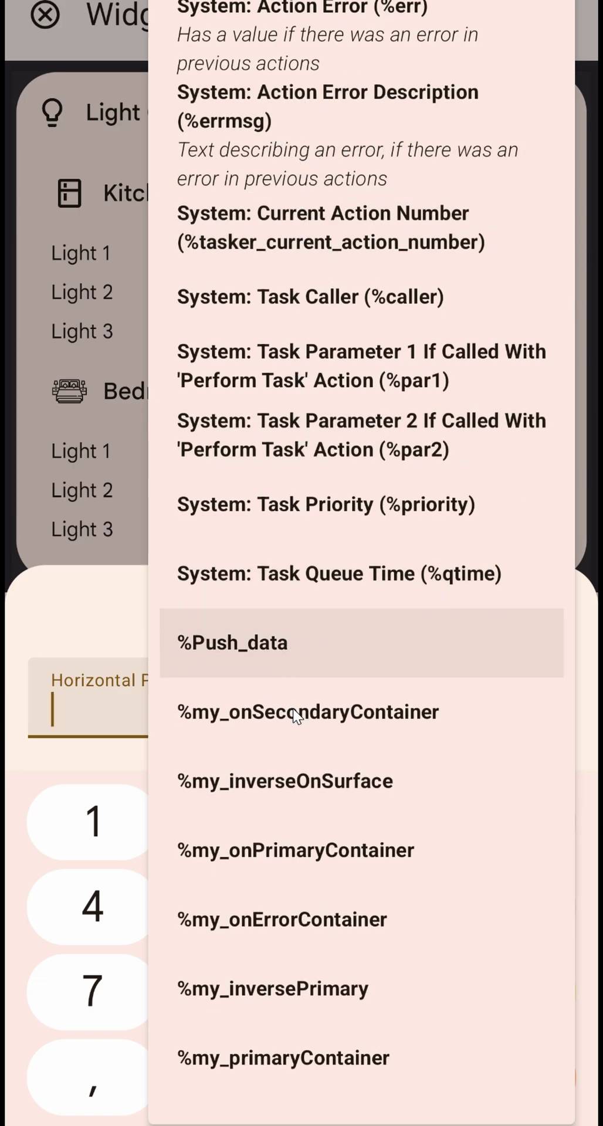
{"action": "left_click", "coordinate": [250, 687]}
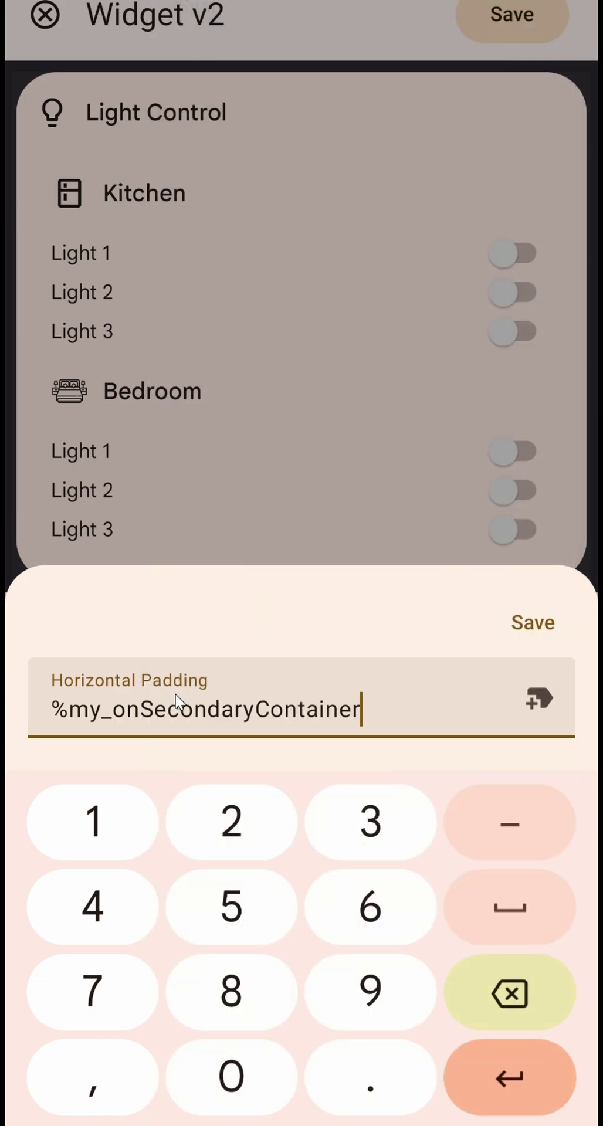
{"action": "double_click", "coordinate": [175, 695]}
{"action": "key", "text": "BackSpace"}
{"action": "left_click", "coordinate": [246, 480]}
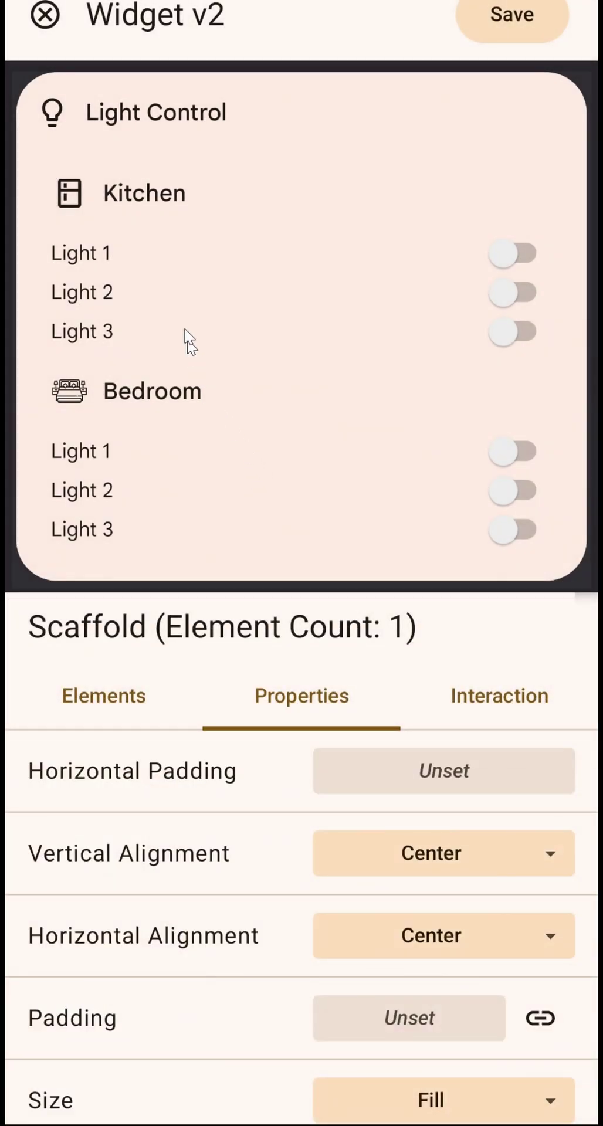
Step: Replace the Light Control title bar's icon with the Material icon mw_action_opacity and save the value
{"action": "left_click", "coordinate": [110, 704]}
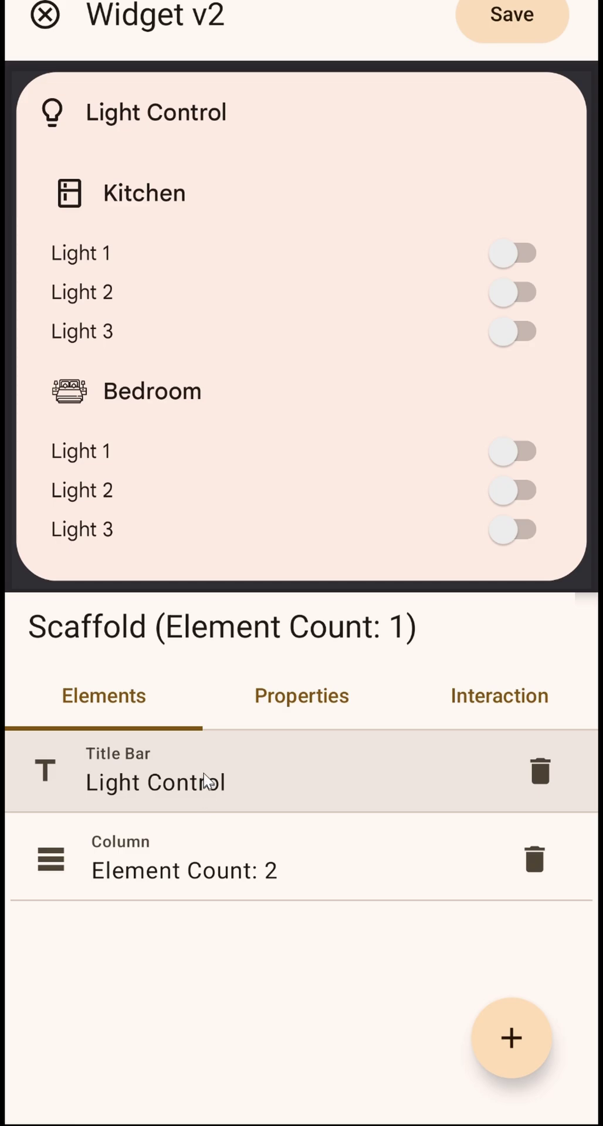
{"action": "left_click", "coordinate": [238, 771]}
{"action": "left_click", "coordinate": [264, 726]}
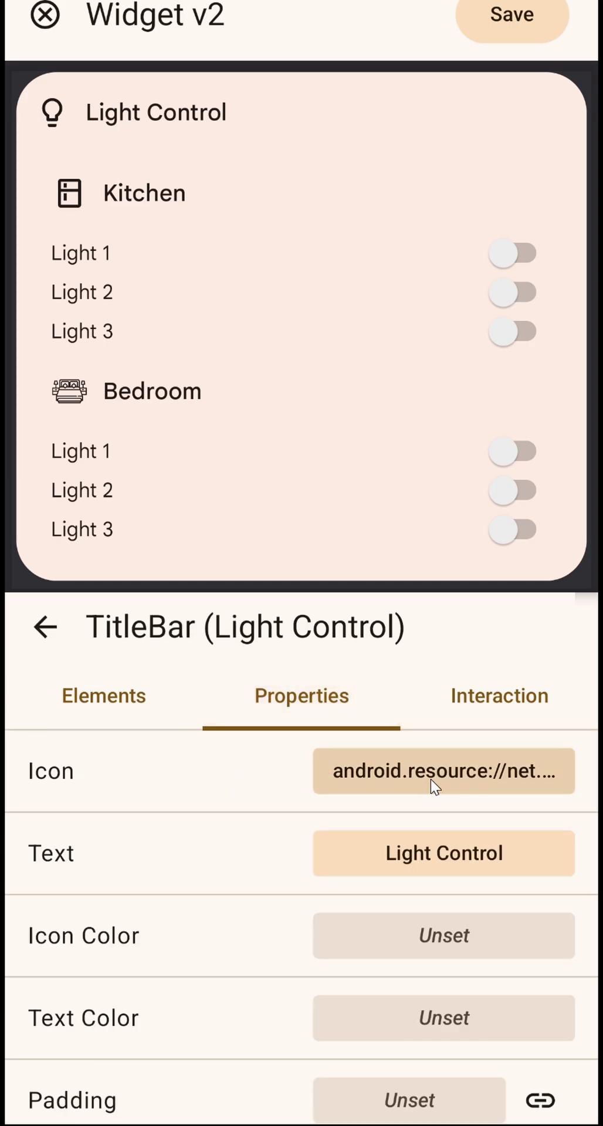
{"action": "left_click", "coordinate": [410, 772]}
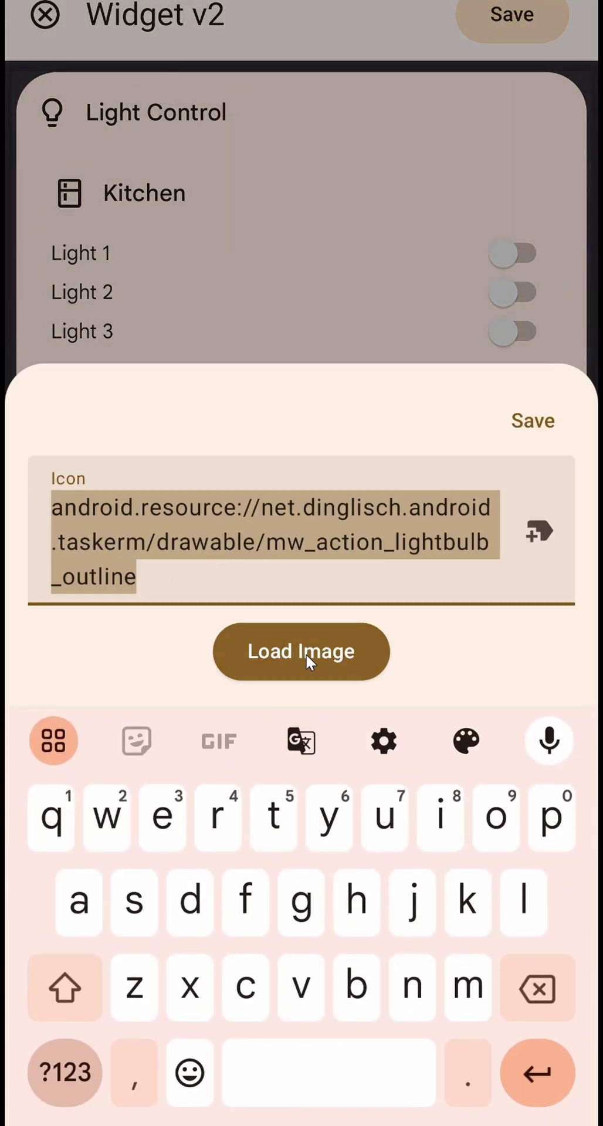
{"action": "left_click", "coordinate": [305, 654]}
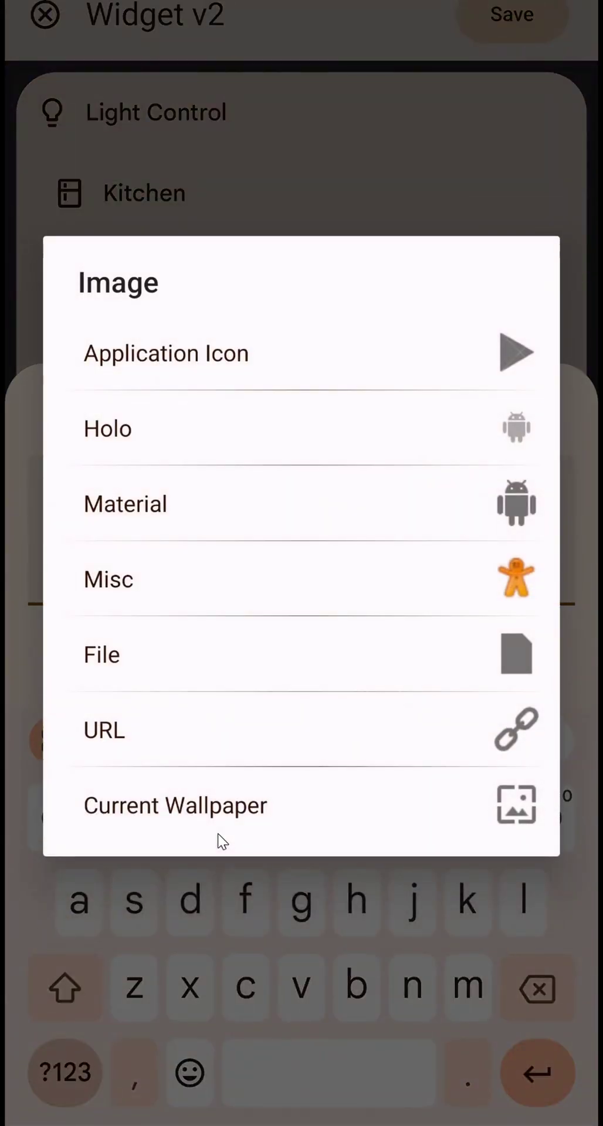
{"action": "left_click", "coordinate": [228, 522]}
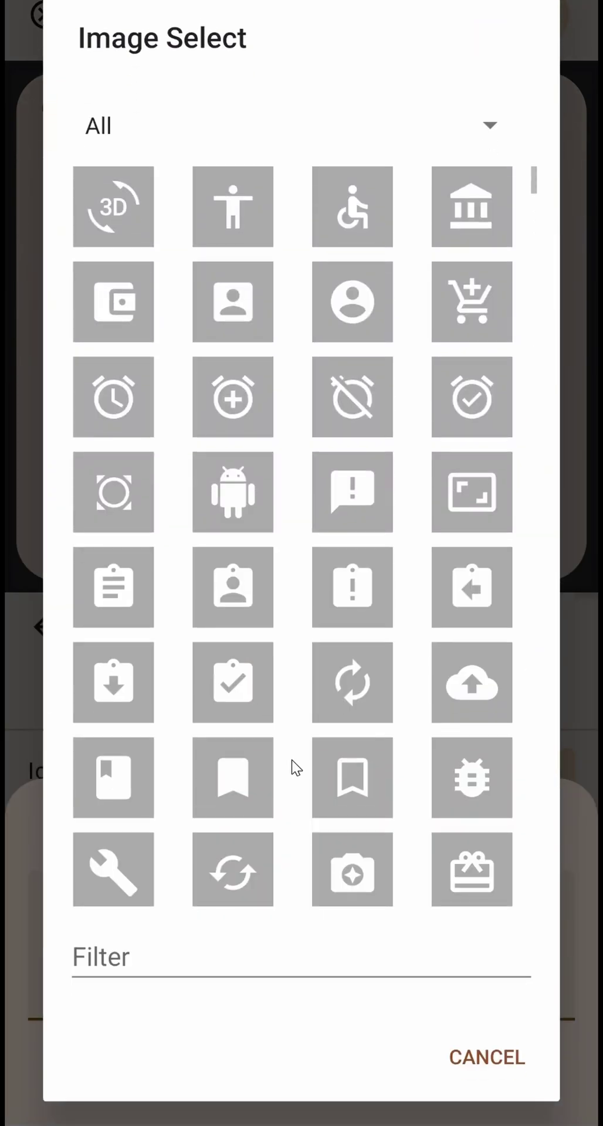
{"action": "scroll", "coordinate": [312, 689], "scroll_direction": "down", "scroll_amount": 10}
{"action": "scroll", "coordinate": [317, 633], "scroll_direction": "down", "scroll_amount": 3}
{"action": "scroll", "coordinate": [326, 503], "scroll_direction": "up", "scroll_amount": 5}
{"action": "key", "text": "Escape"}
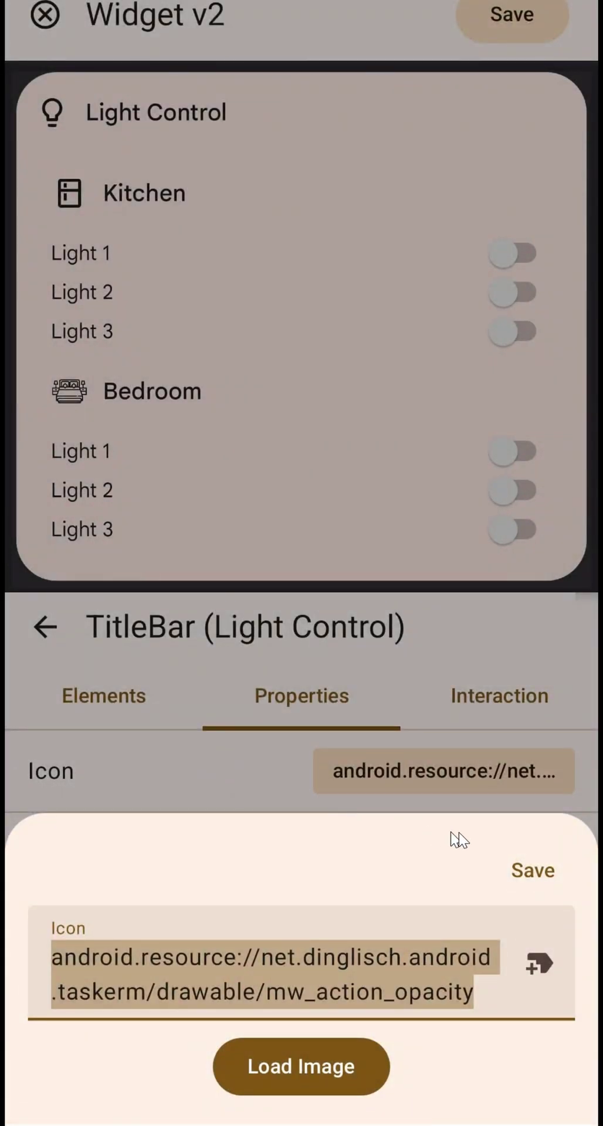
{"action": "left_click", "coordinate": [532, 871]}
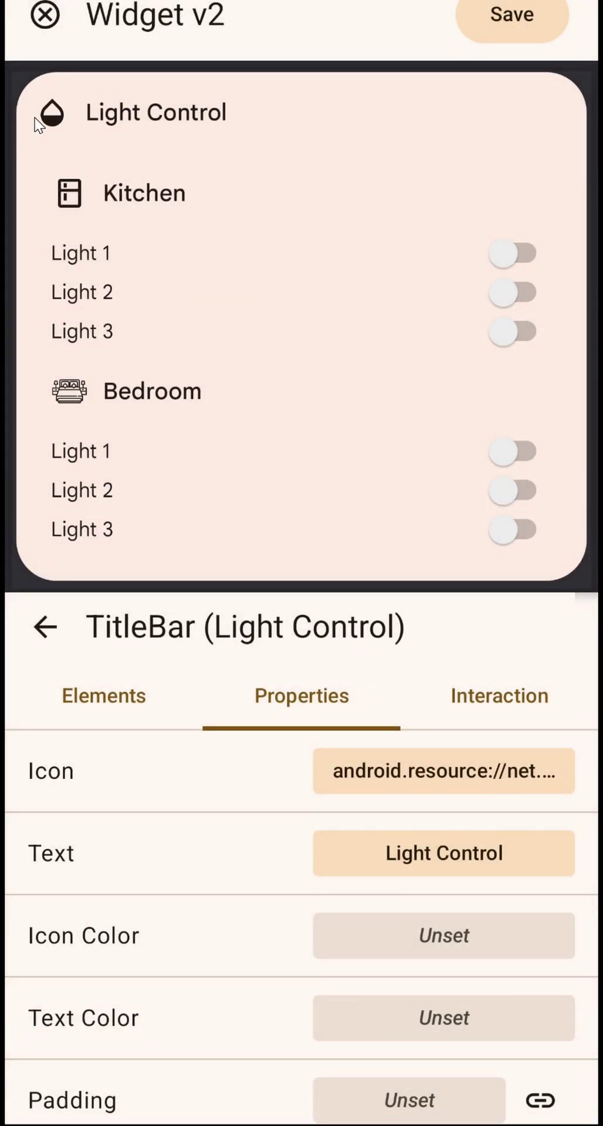
{"action": "left_click", "coordinate": [476, 784]}
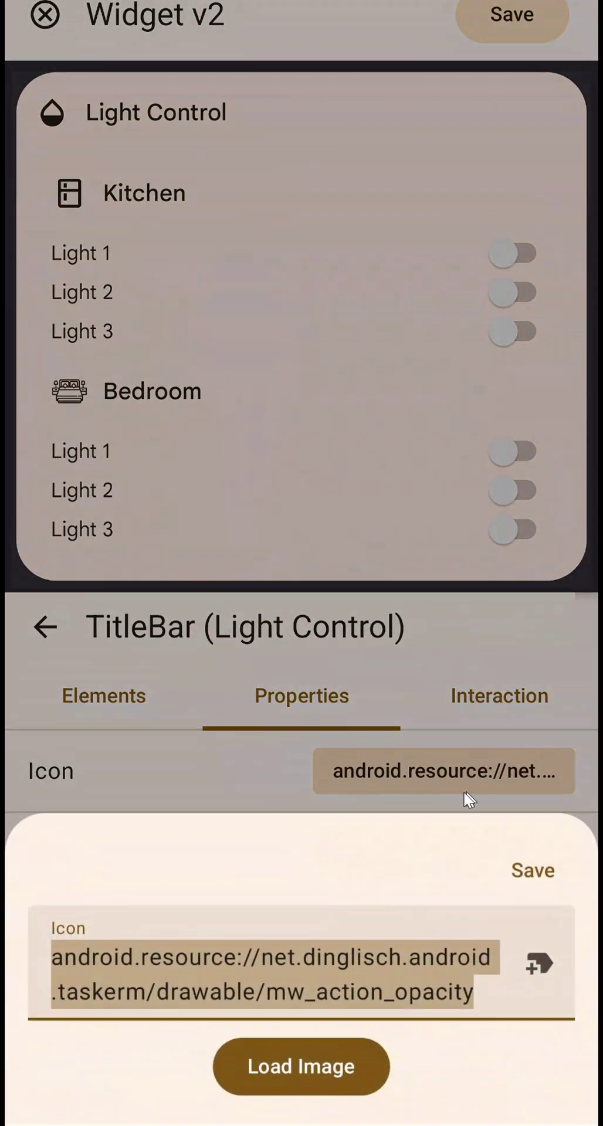
{"action": "left_click", "coordinate": [284, 653]}
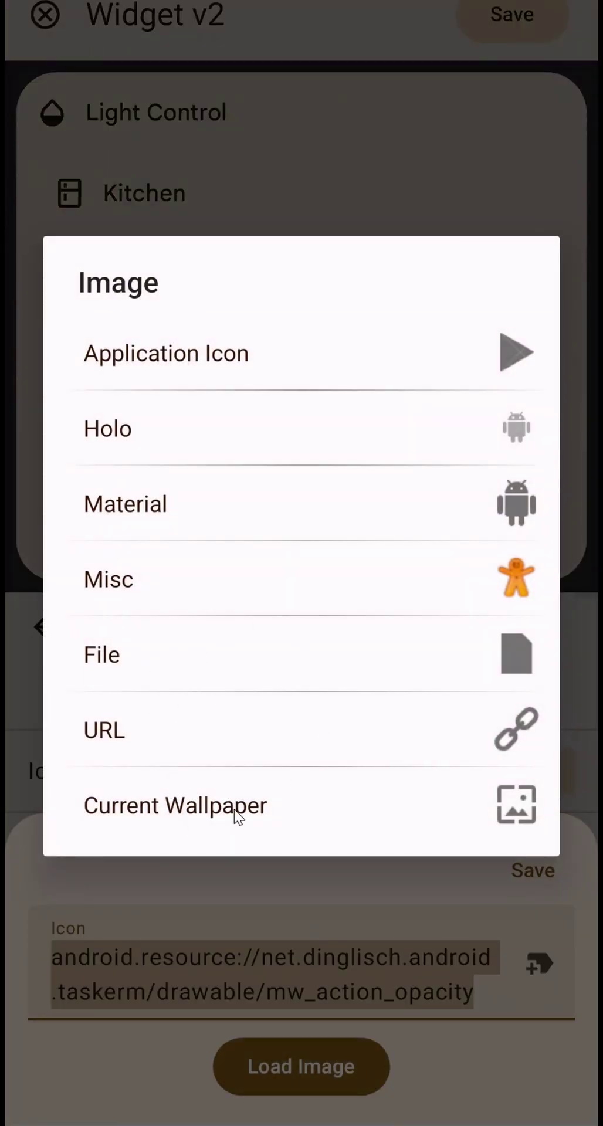
{"action": "left_click", "coordinate": [234, 808]}
{"action": "left_click", "coordinate": [203, 625]}
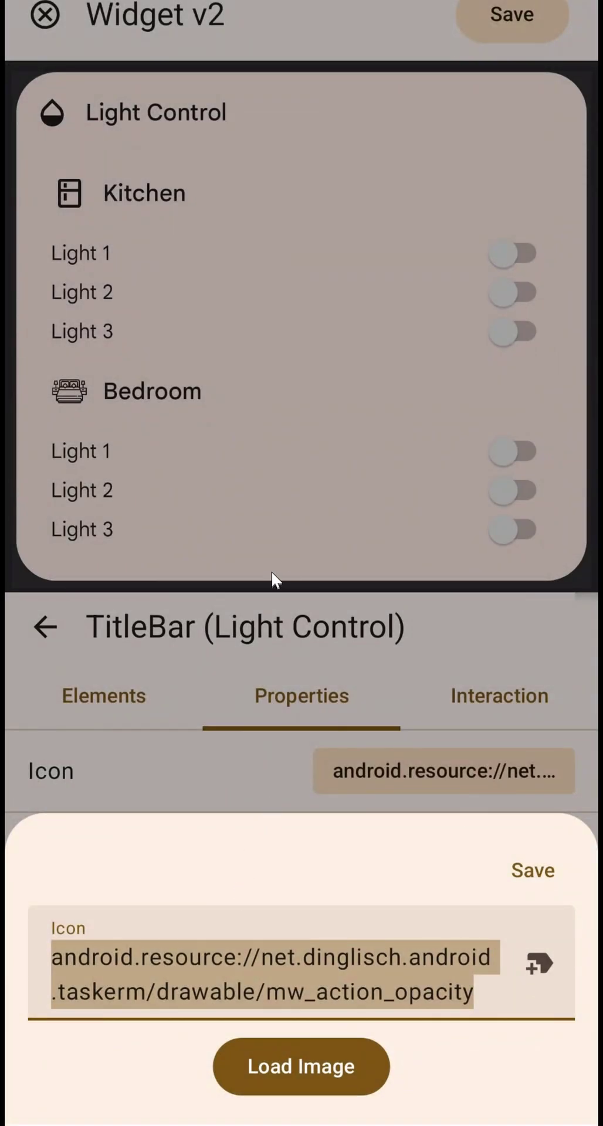
{"action": "left_click", "coordinate": [315, 625]}
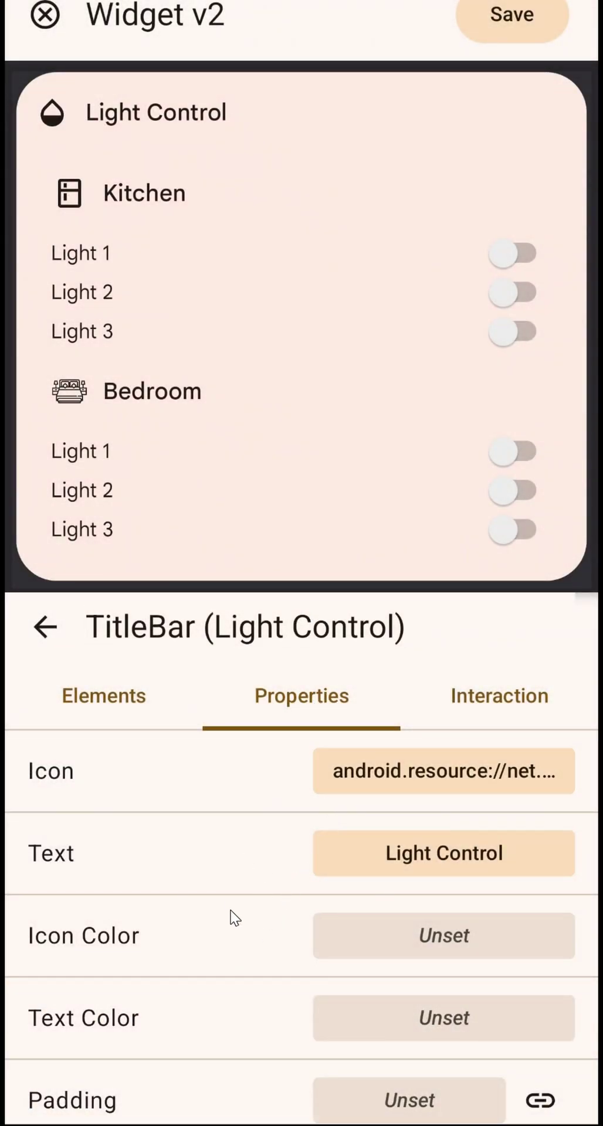
Step: Set the title bar's icon color to the primary theme color
{"action": "left_click_drag", "start_coordinate": [234, 918], "coordinate": [238, 769]}
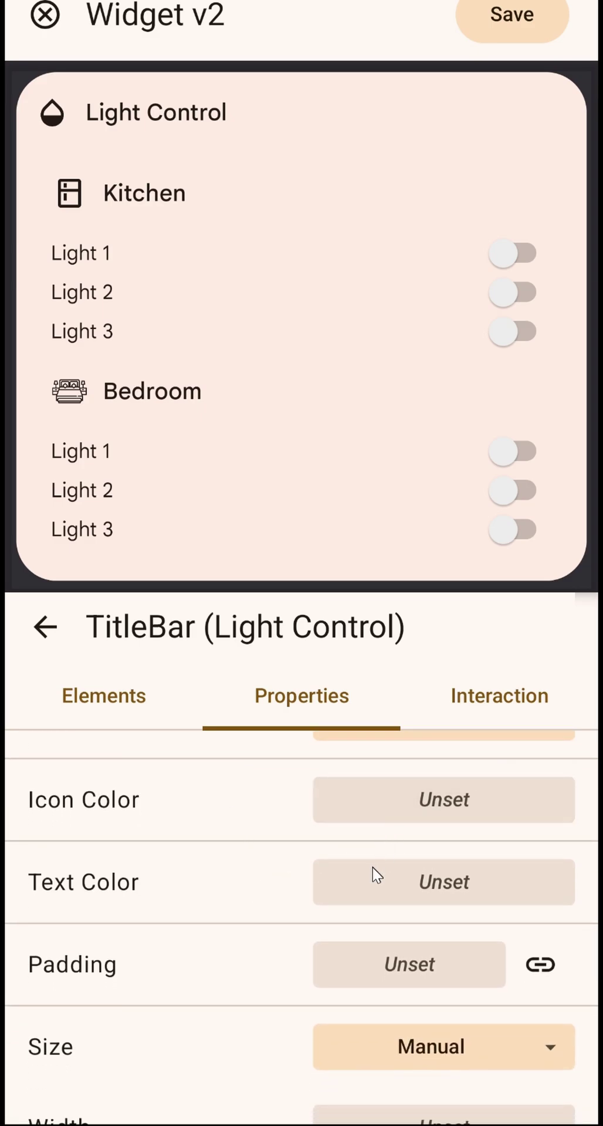
{"action": "left_click", "coordinate": [490, 806]}
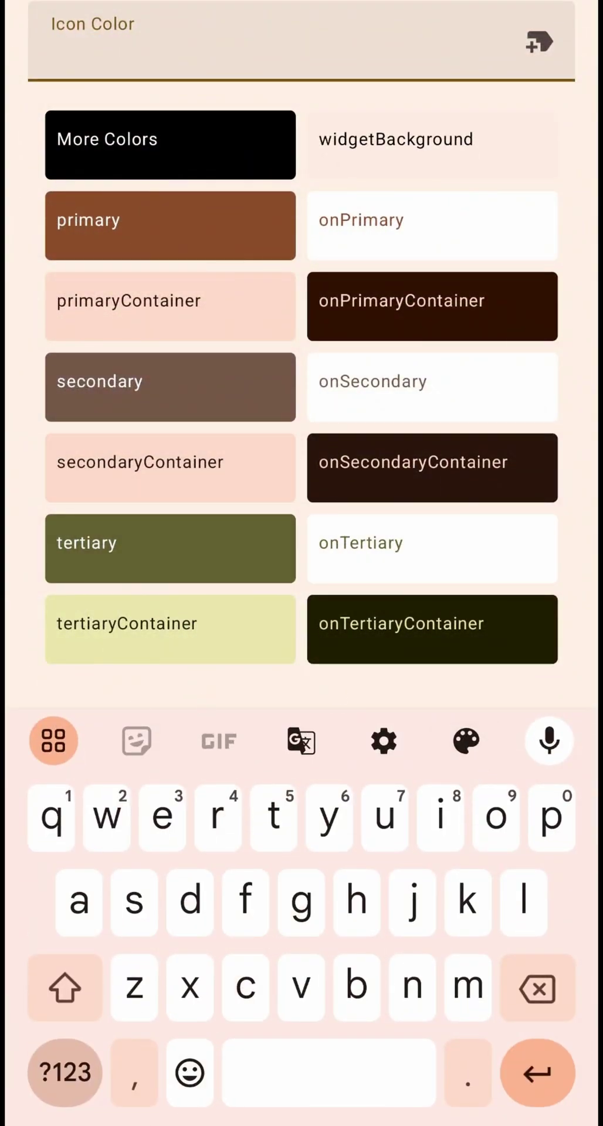
{"action": "key", "text": "Escape"}
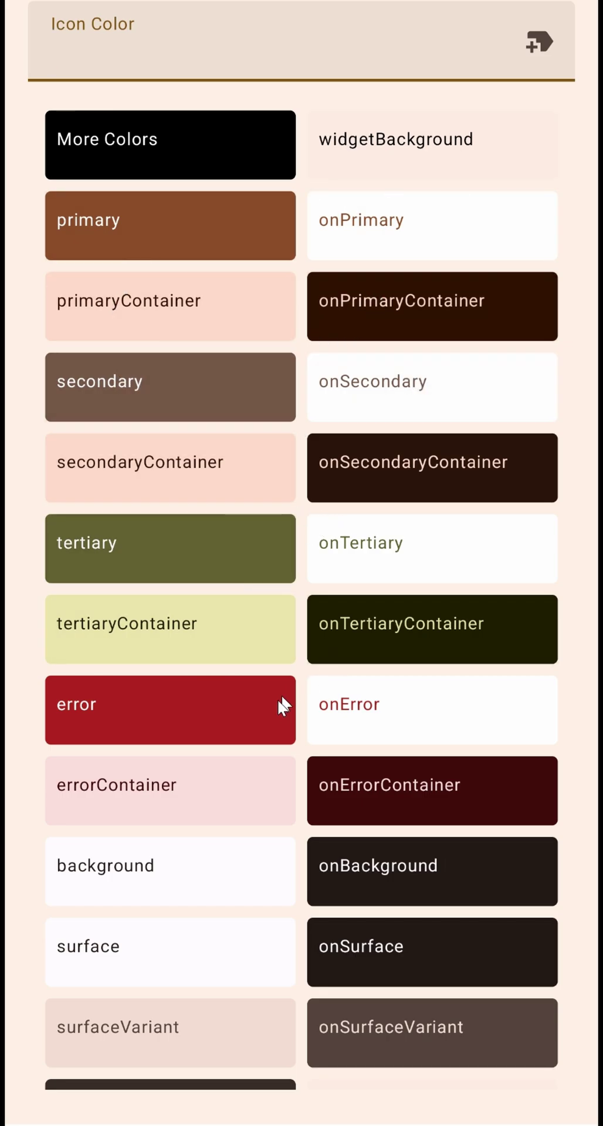
{"action": "left_click_drag", "start_coordinate": [246, 929], "coordinate": [184, 993]}
{"action": "key", "text": "Escape"}
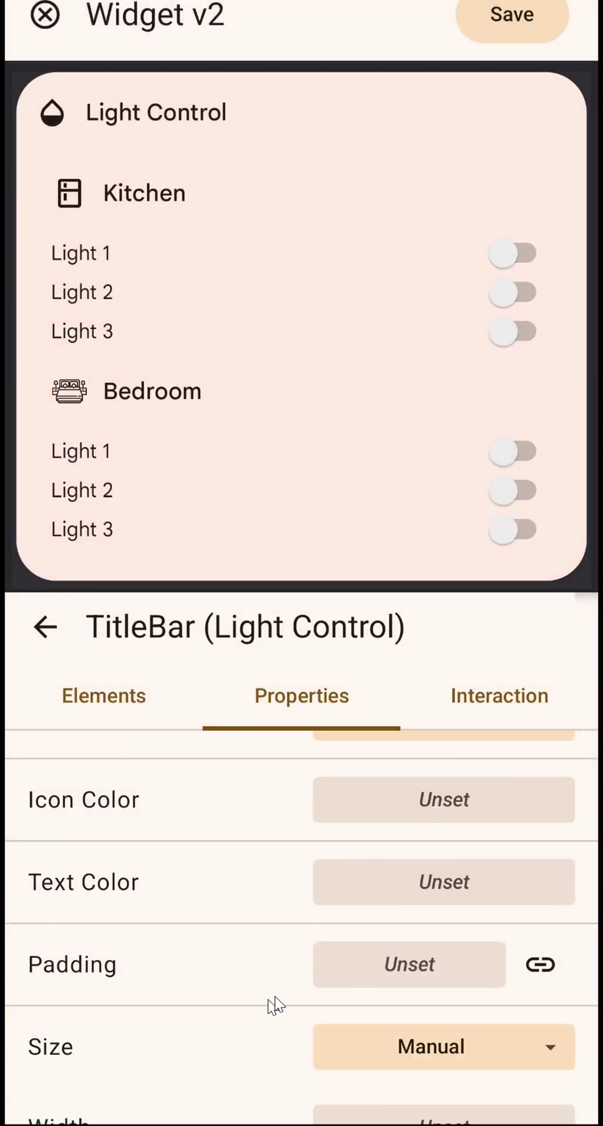
{"action": "left_click", "coordinate": [414, 816]}
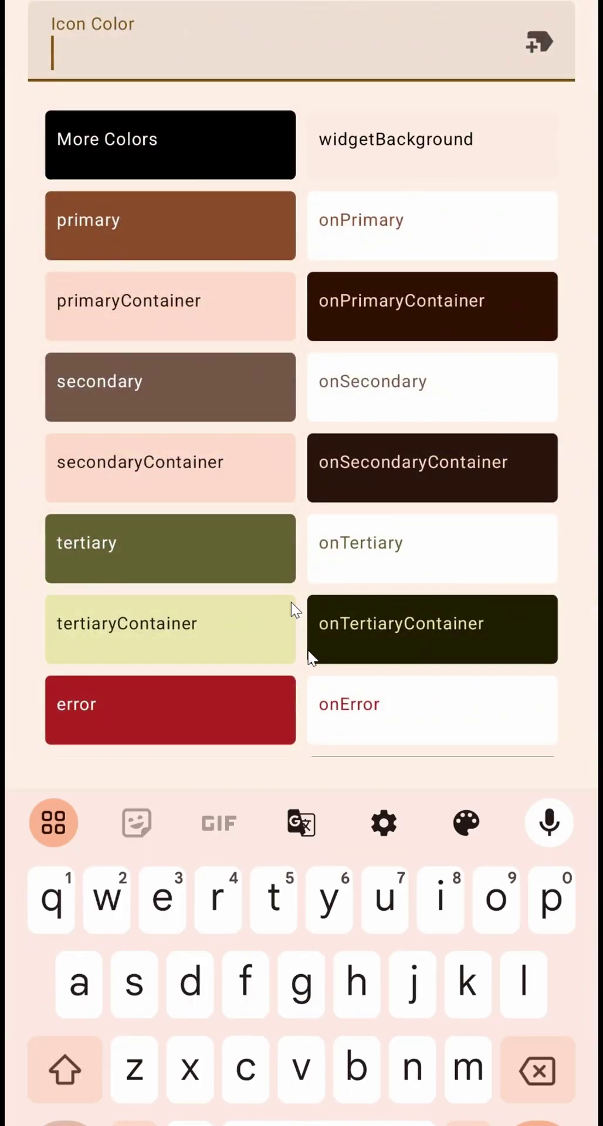
{"action": "left_click", "coordinate": [171, 230]}
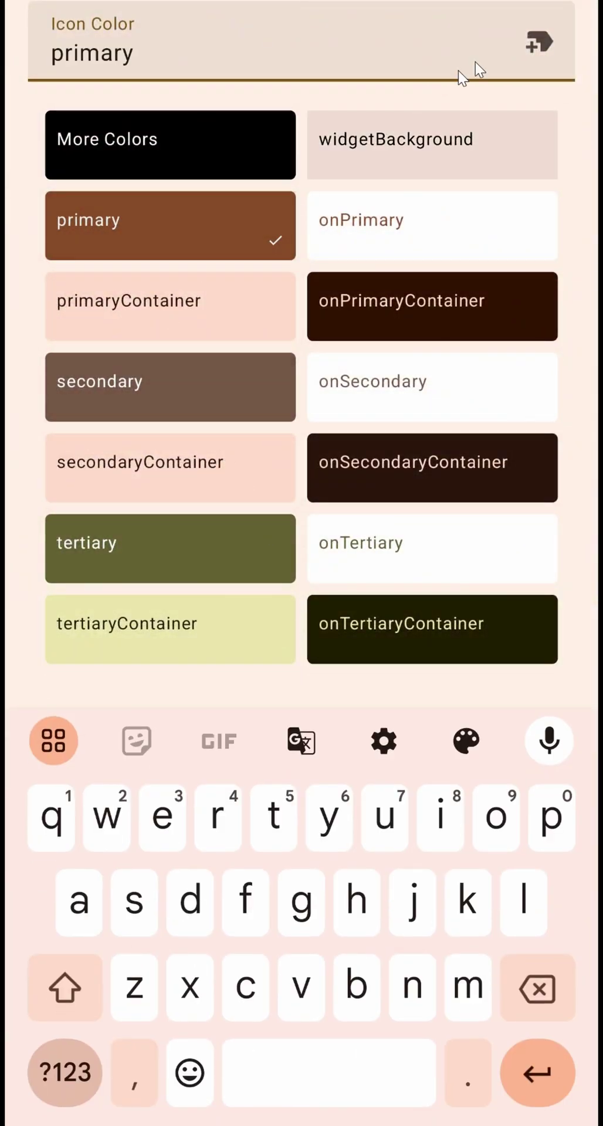
{"action": "key", "text": "Escape"}
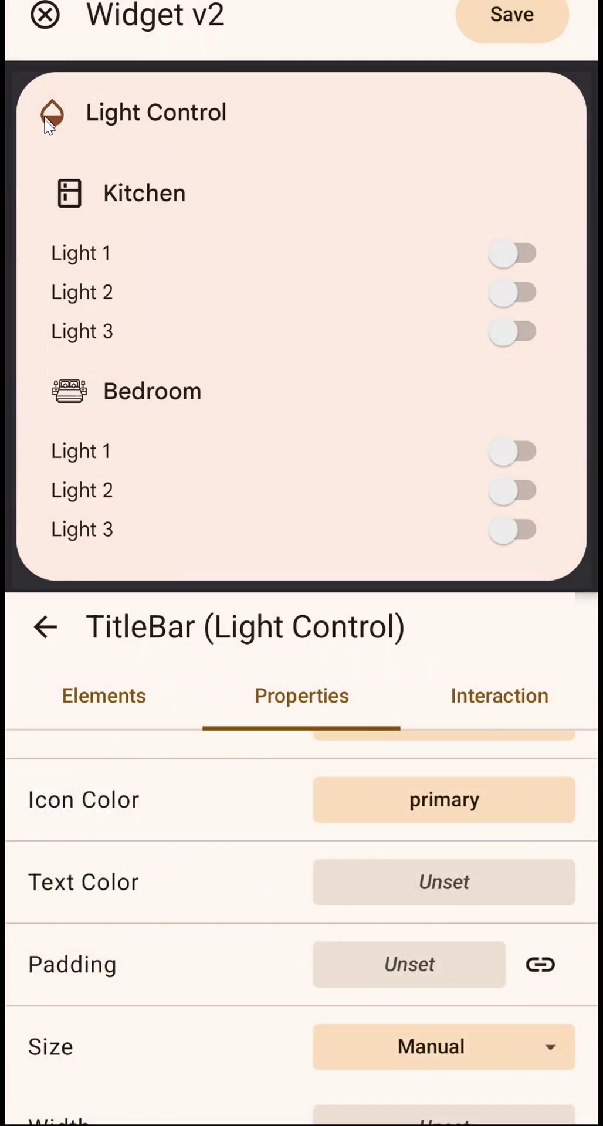
Step: Change the title bar's icon color to the error theme color
{"action": "left_click", "coordinate": [394, 815]}
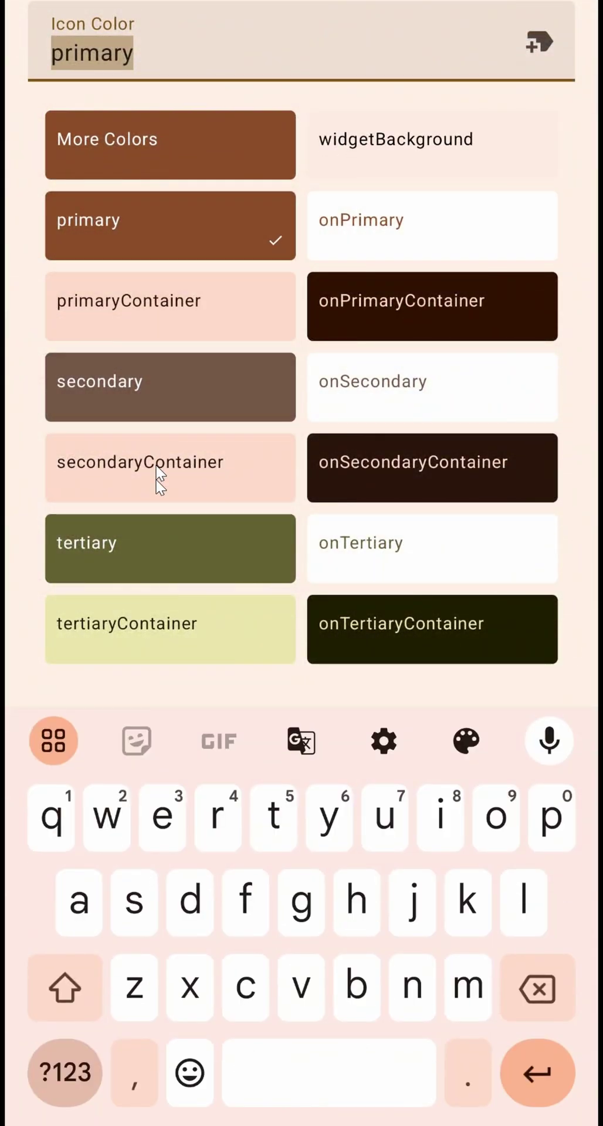
{"action": "scroll", "coordinate": [171, 480], "scroll_direction": "down", "scroll_amount": 1}
{"action": "scroll", "coordinate": [176, 440], "scroll_direction": "down", "scroll_amount": 3}
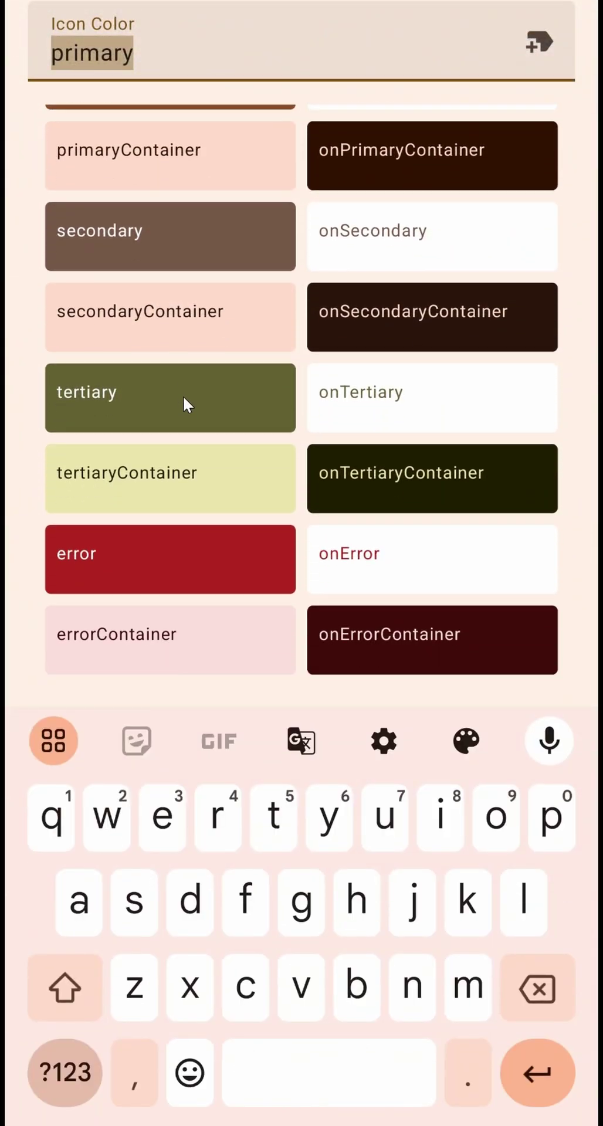
{"action": "left_click", "coordinate": [121, 554]}
{"action": "key", "text": "Return"}
Step: Give the title bar's icon a custom semi-transparent green color, #5B2EFF06
{"action": "left_click", "coordinate": [405, 800]}
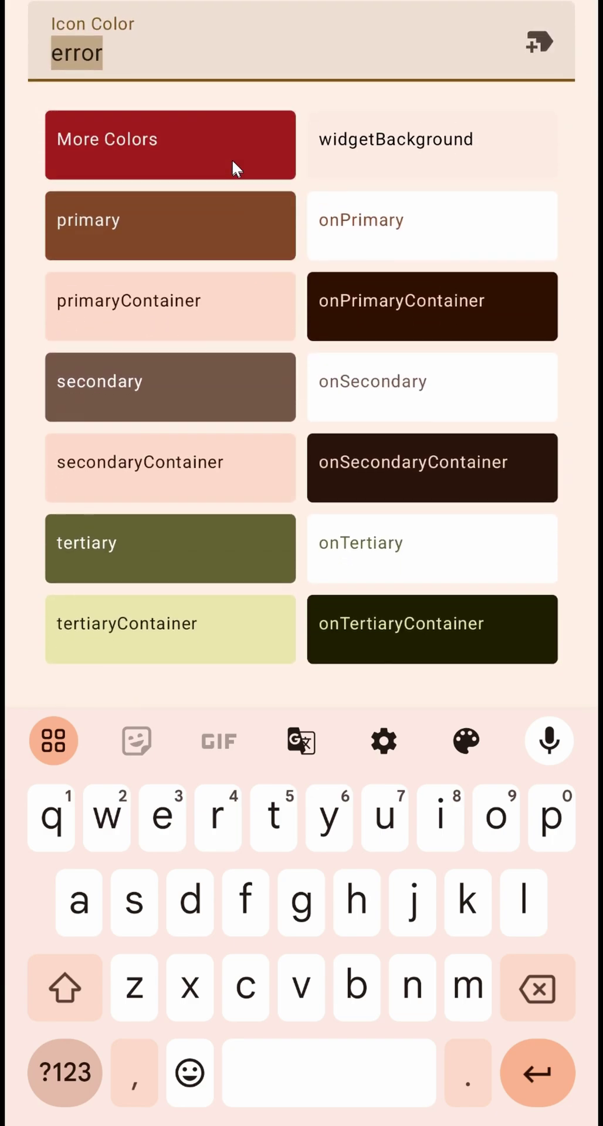
{"action": "left_click", "coordinate": [232, 163]}
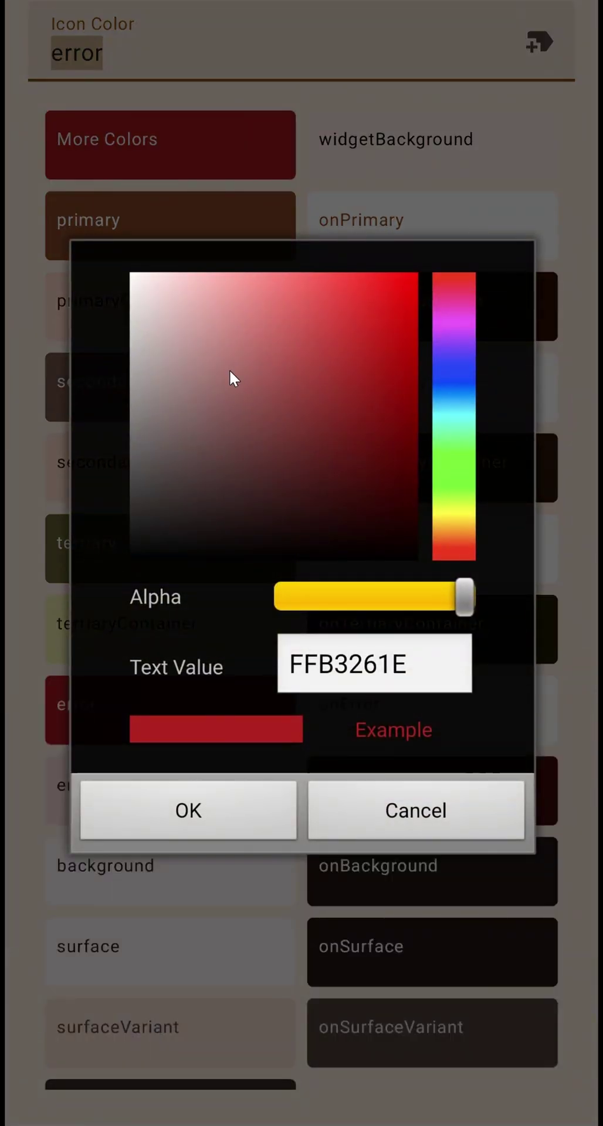
{"action": "left_click_drag", "start_coordinate": [347, 440], "coordinate": [311, 381]}
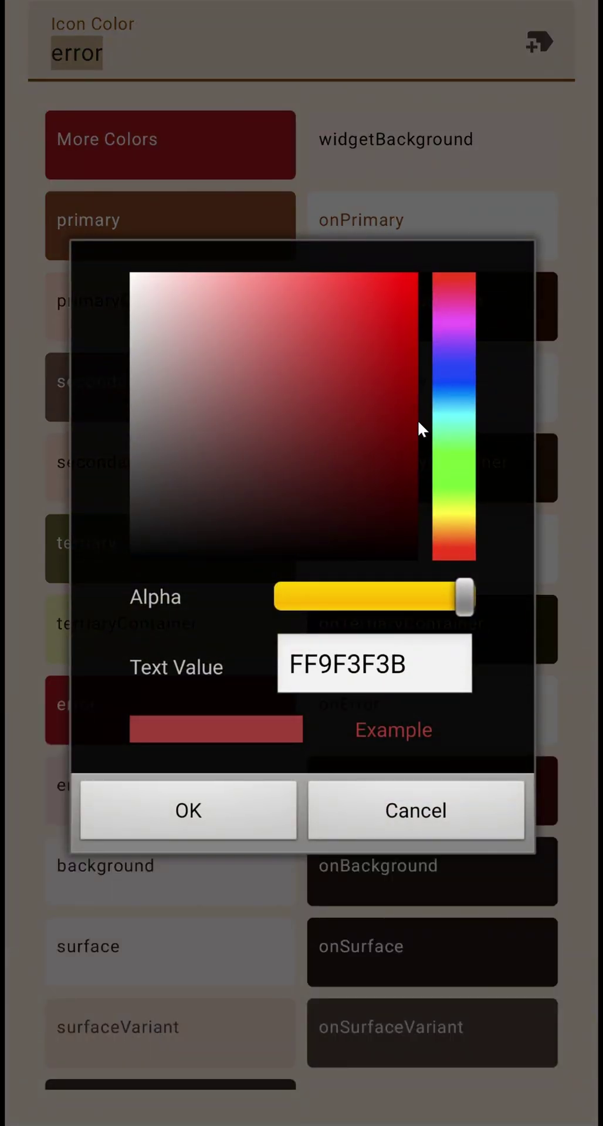
{"action": "left_click", "coordinate": [447, 454]}
{"action": "left_click_drag", "start_coordinate": [389, 321], "coordinate": [420, 256]}
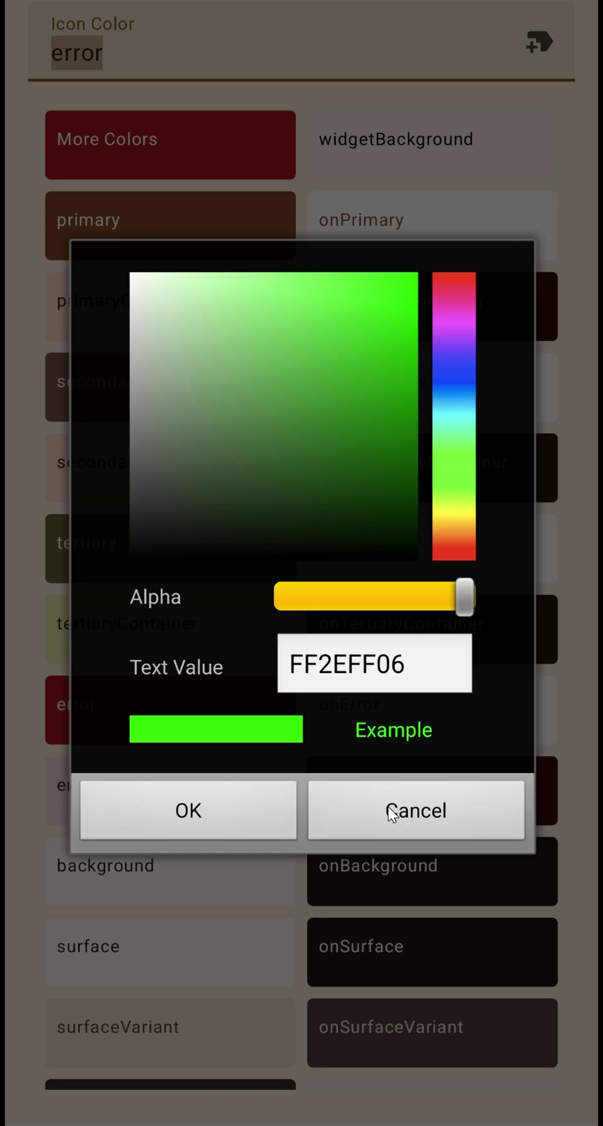
{"action": "left_click_drag", "start_coordinate": [324, 610], "coordinate": [352, 637]}
{"action": "left_click", "coordinate": [261, 813]}
{"action": "left_click", "coordinate": [537, 42]}
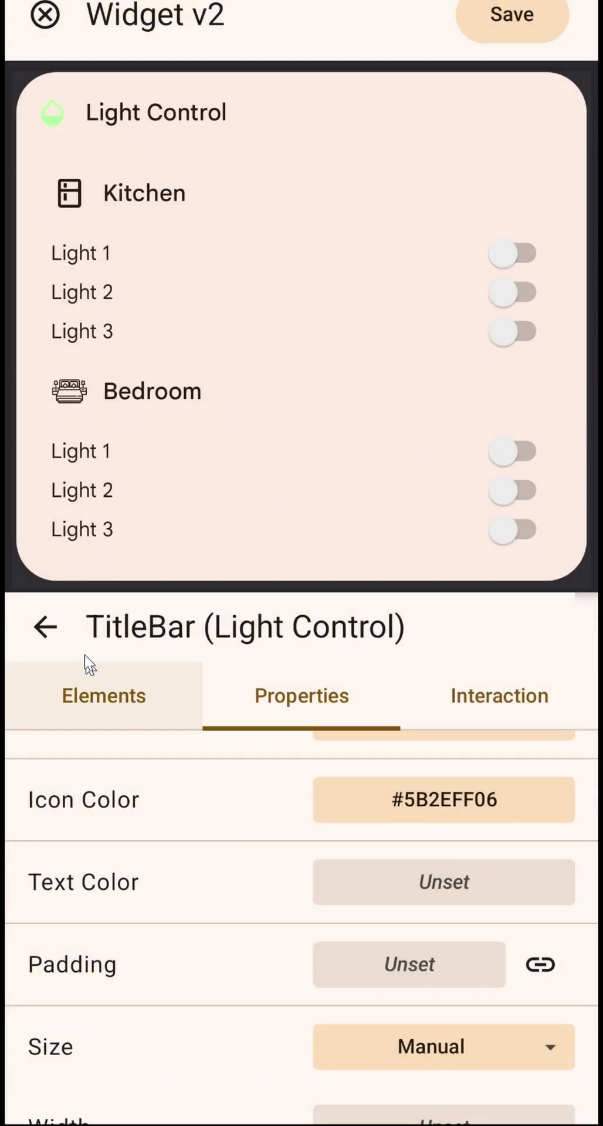
Step: Open the root scaffold's interaction settings and choose the Control Lights task as its task name
{"action": "left_click", "coordinate": [50, 633]}
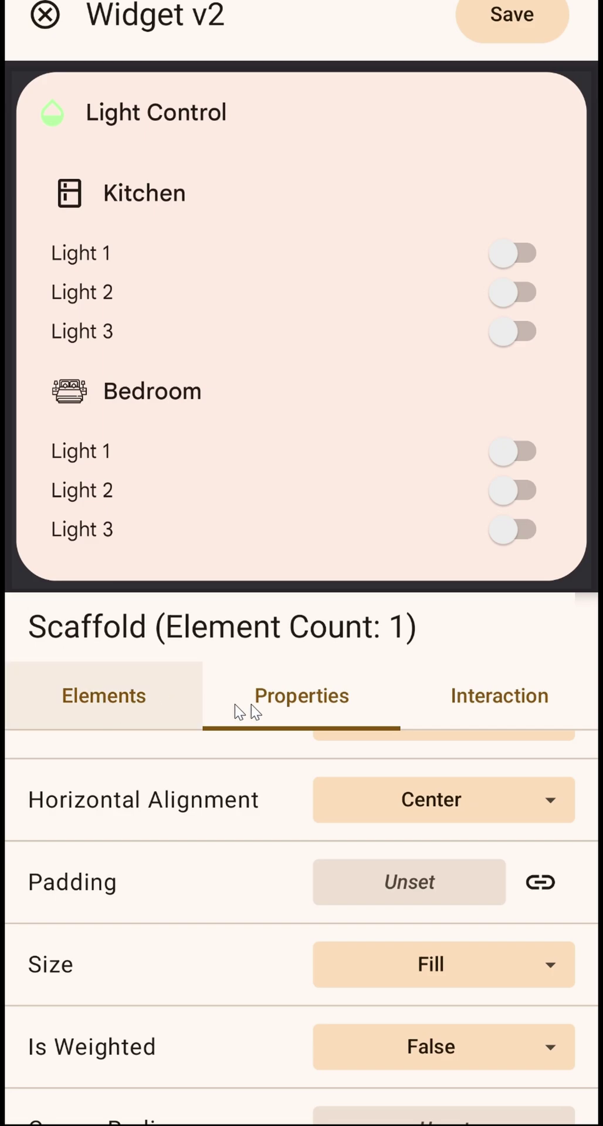
{"action": "left_click", "coordinate": [458, 709]}
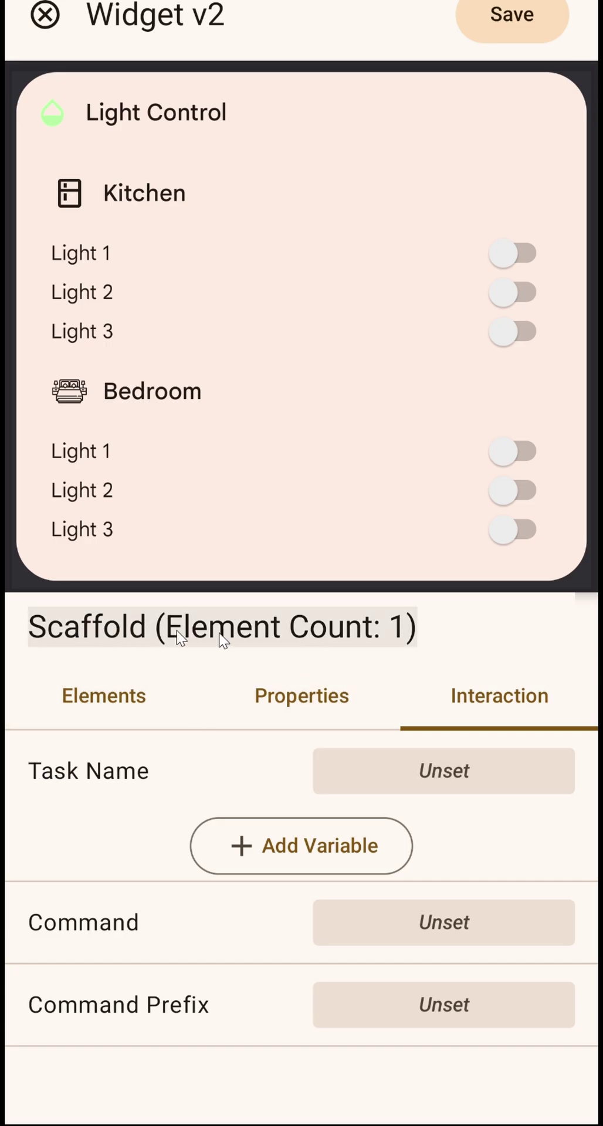
{"action": "left_click", "coordinate": [443, 770]}
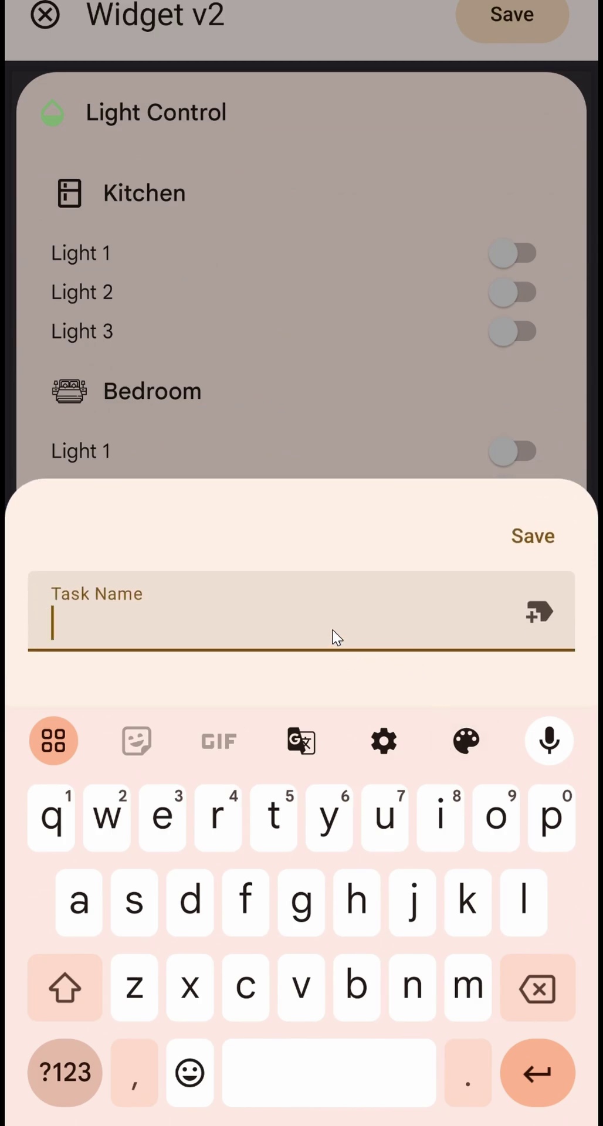
{"action": "type", "text": "cont"}
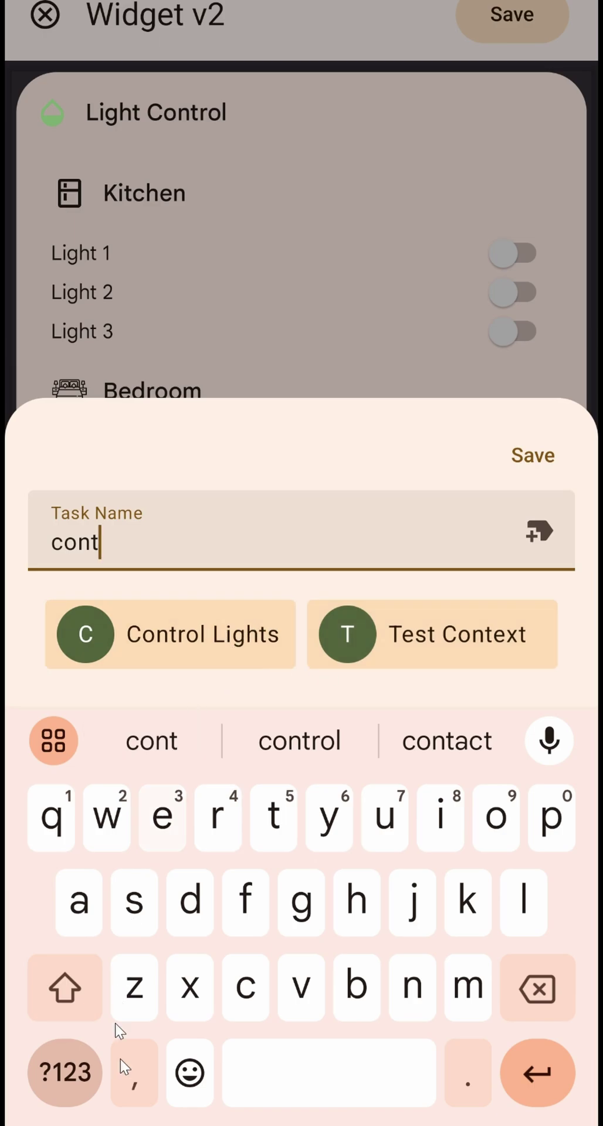
{"action": "key", "text": "Escape"}
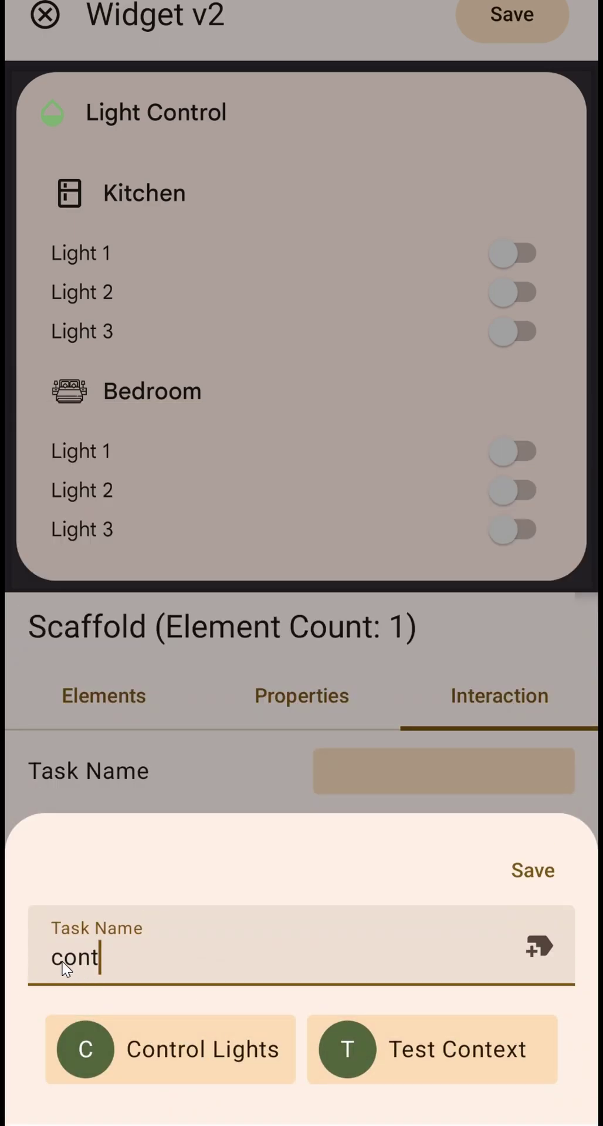
{"action": "left_click", "coordinate": [167, 1043]}
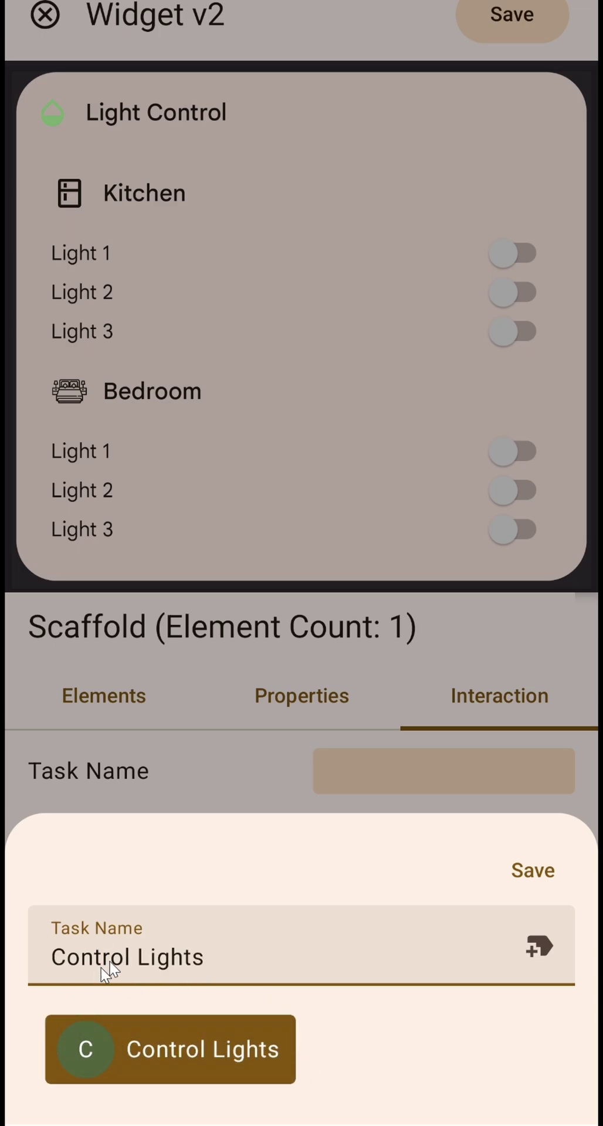
Step: Search the available task names for test and pick the Test Scene task instead
{"action": "left_click", "coordinate": [305, 974]}
{"action": "key", "text": "ctrl+a"}
{"action": "type", "text": "test"}
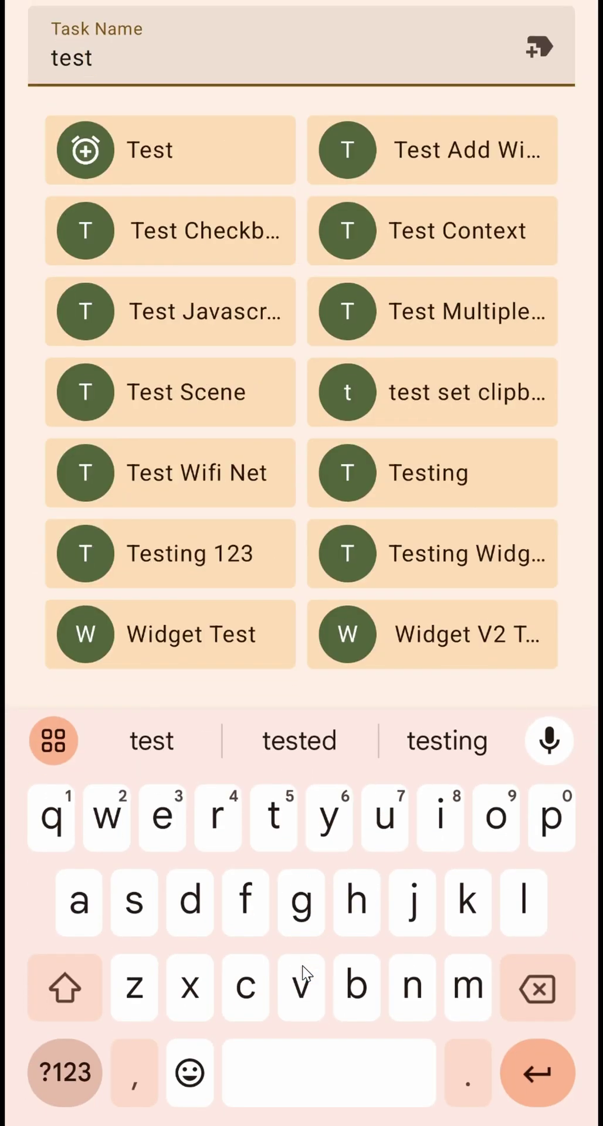
{"action": "key", "text": "Delete"}
{"action": "type", "text": "T"}
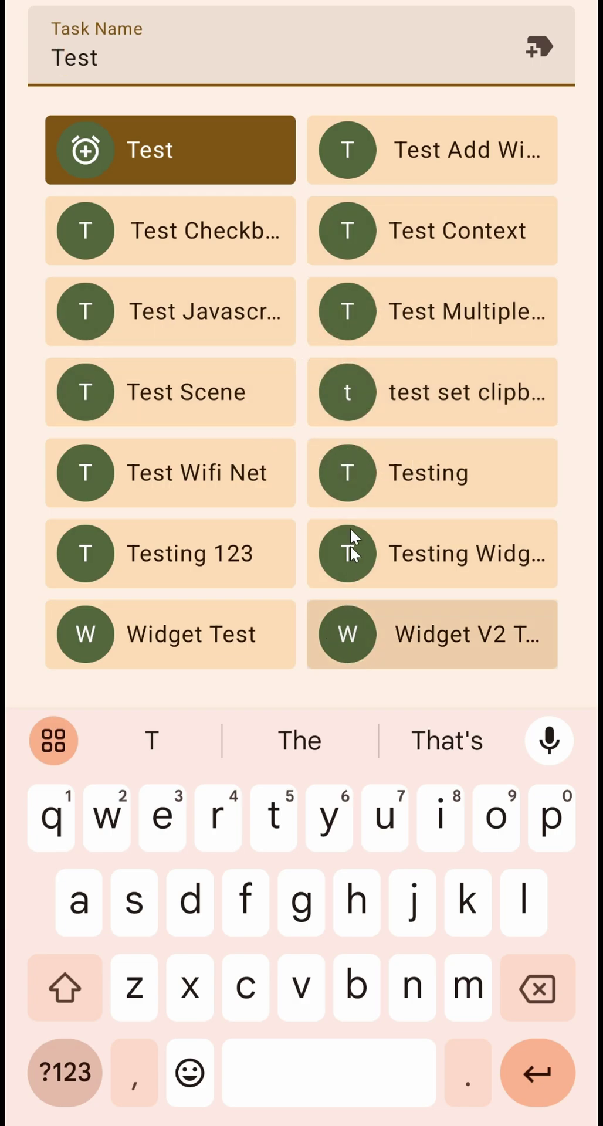
{"action": "left_click", "coordinate": [277, 399]}
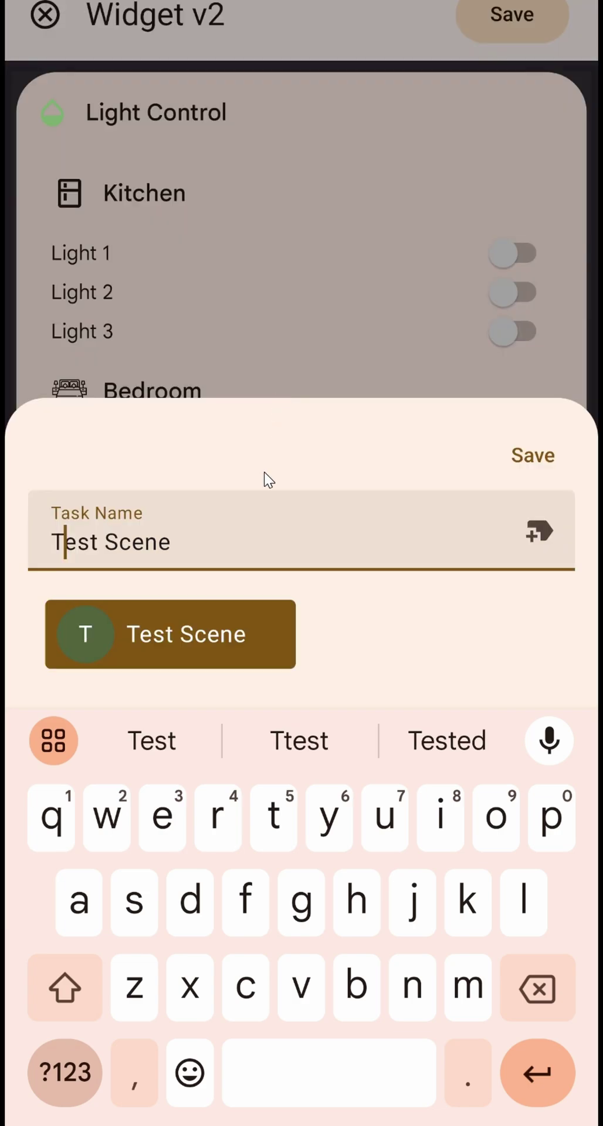
Step: Set the root scaffold's task name to Control Lights and save the value
{"action": "left_click", "coordinate": [176, 545]}
{"action": "triple_click", "coordinate": [176, 546]}
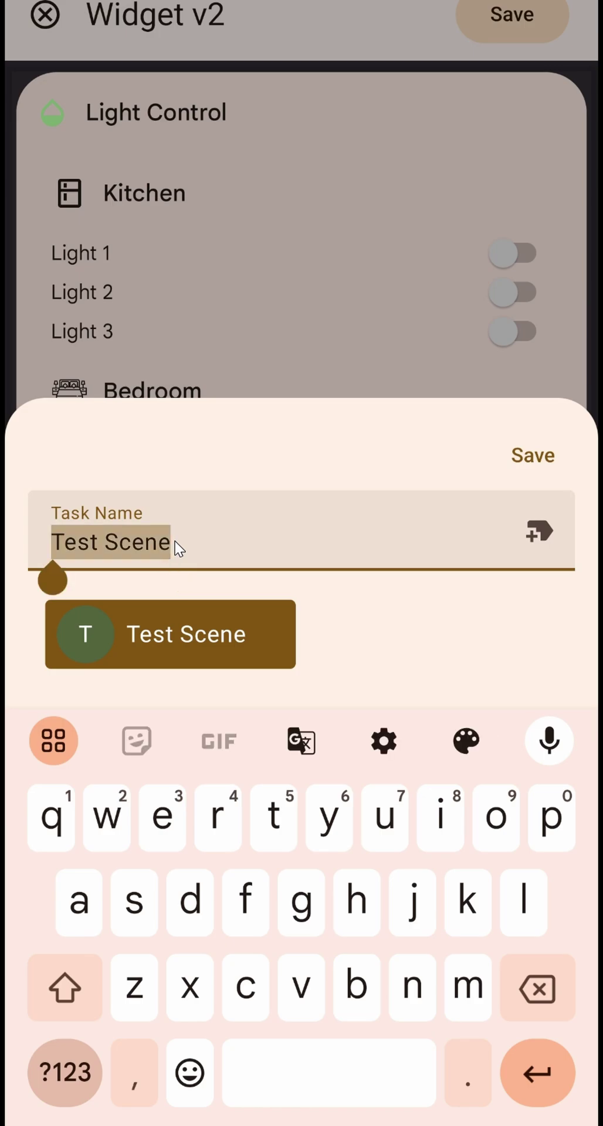
{"action": "type", "text": "Contro"}
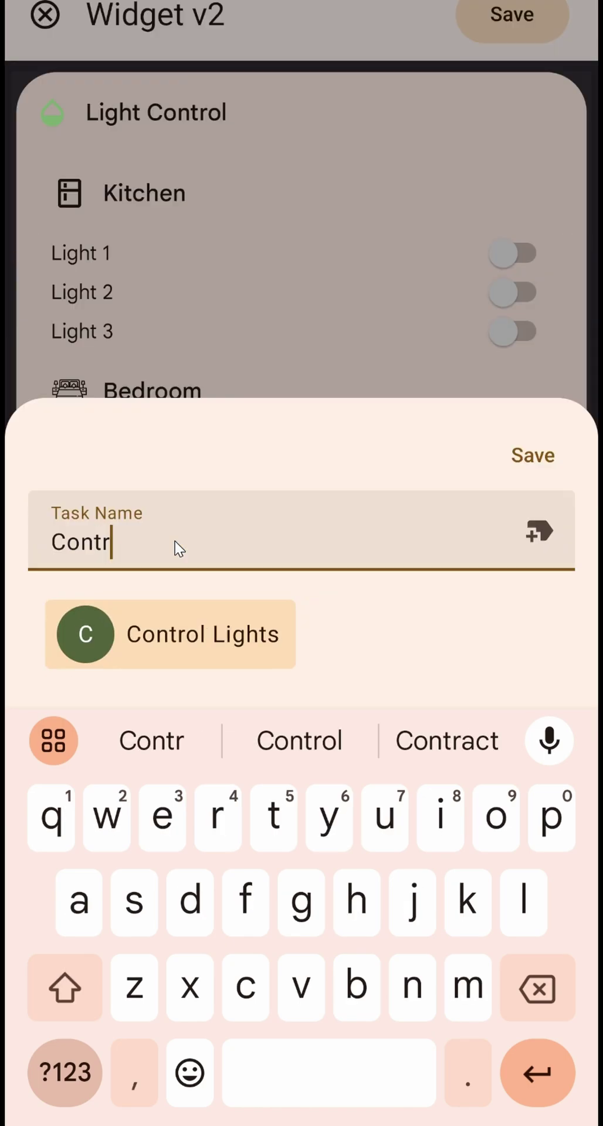
{"action": "left_click", "coordinate": [167, 622]}
{"action": "left_click", "coordinate": [517, 452]}
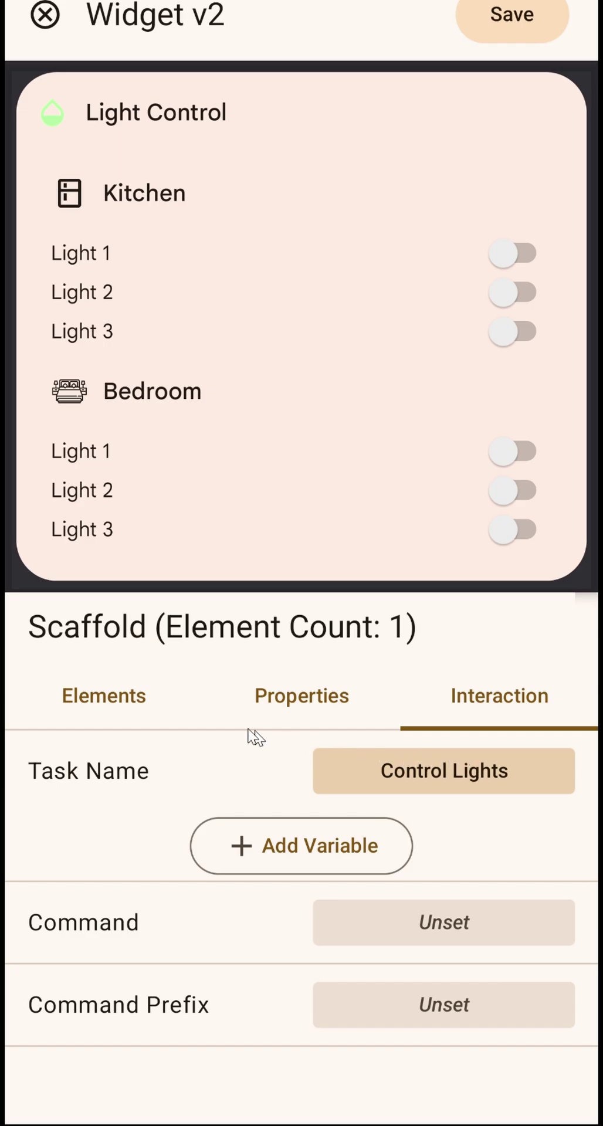
Step: Copy the Bedroom scaffold inside the root scaffold's column and paste the duplicate into the same column
{"action": "left_click", "coordinate": [135, 717]}
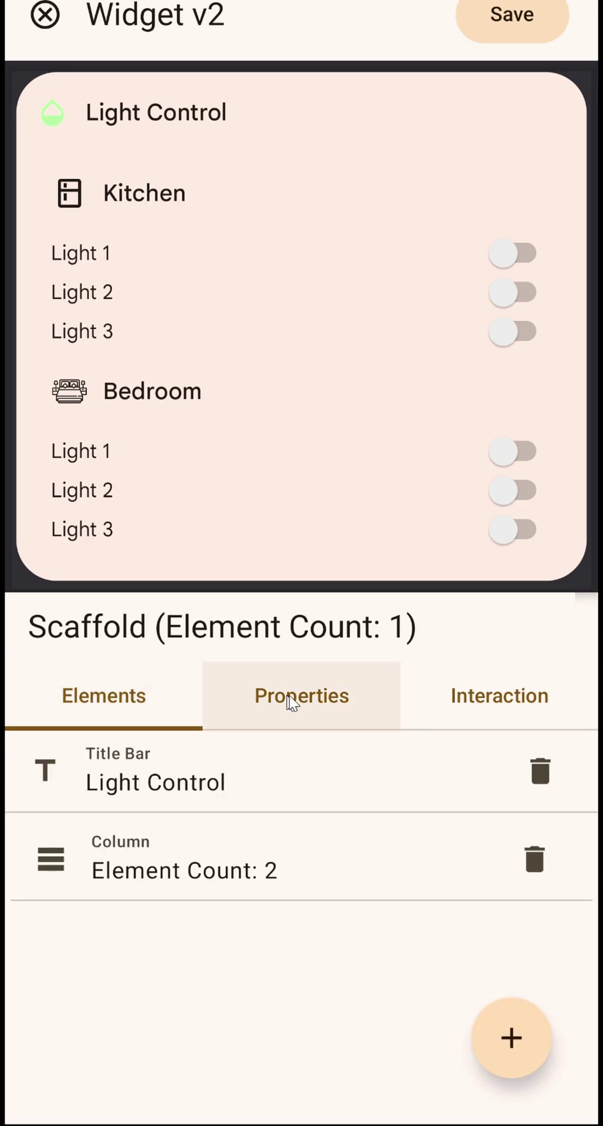
{"action": "left_click", "coordinate": [235, 726]}
{"action": "left_click", "coordinate": [189, 718]}
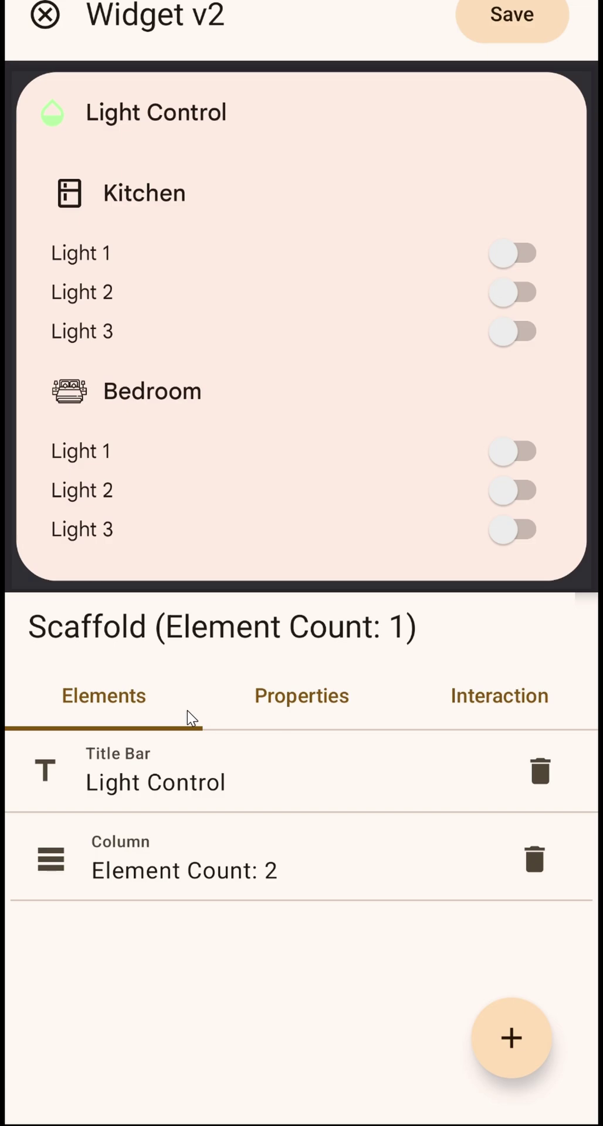
{"action": "left_click", "coordinate": [202, 873]}
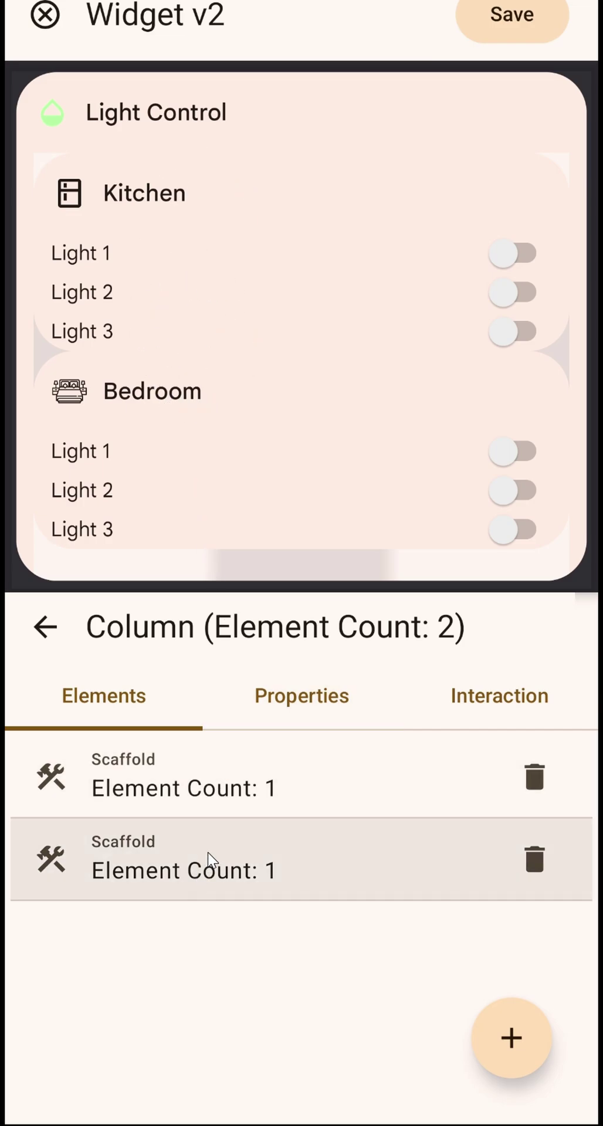
{"action": "left_click", "coordinate": [208, 859]}
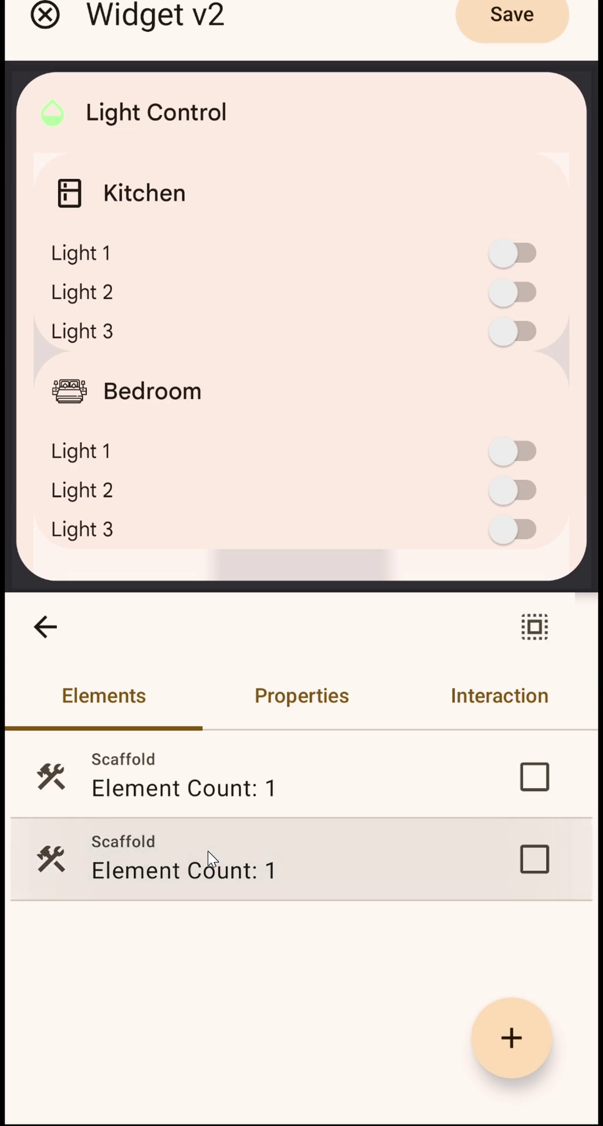
{"action": "left_click", "coordinate": [208, 859]}
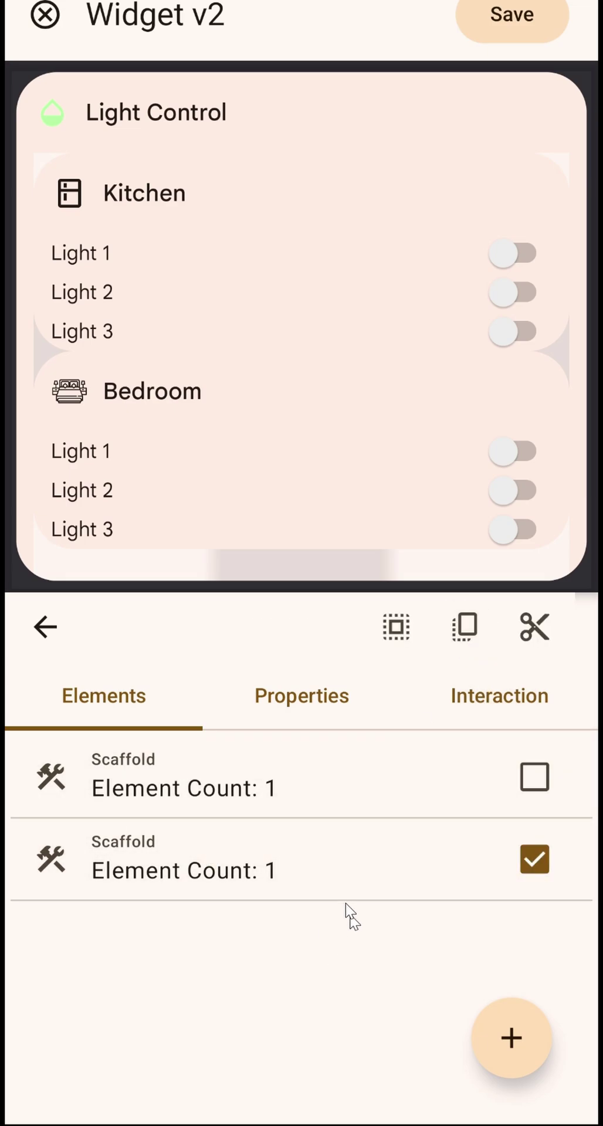
{"action": "left_click", "coordinate": [461, 658]}
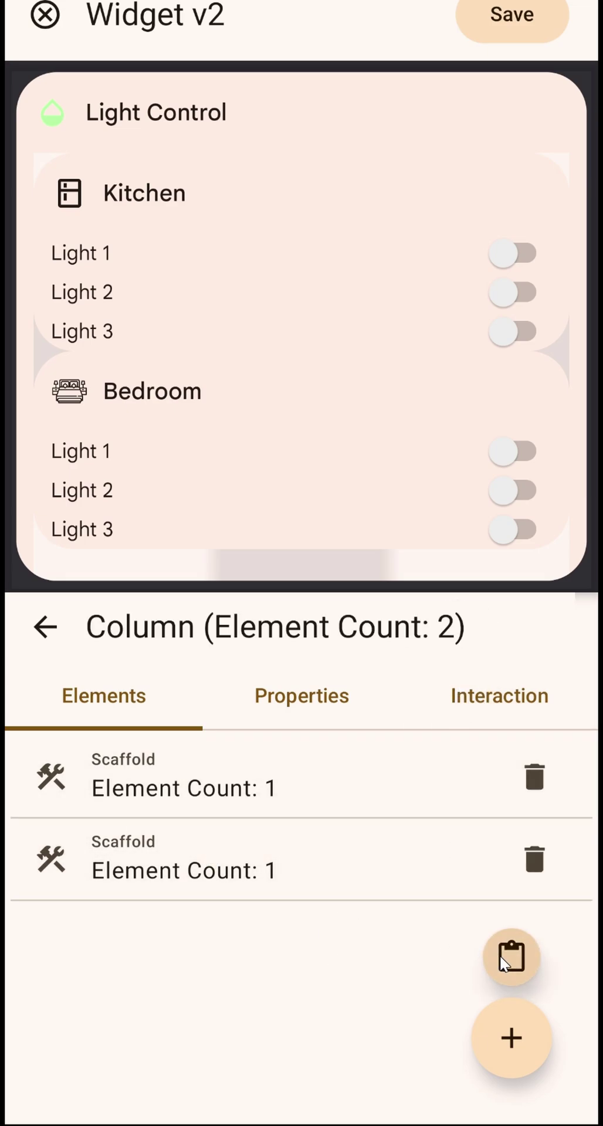
{"action": "left_click", "coordinate": [510, 956]}
{"action": "left_click_drag", "start_coordinate": [296, 527], "coordinate": [263, 366]}
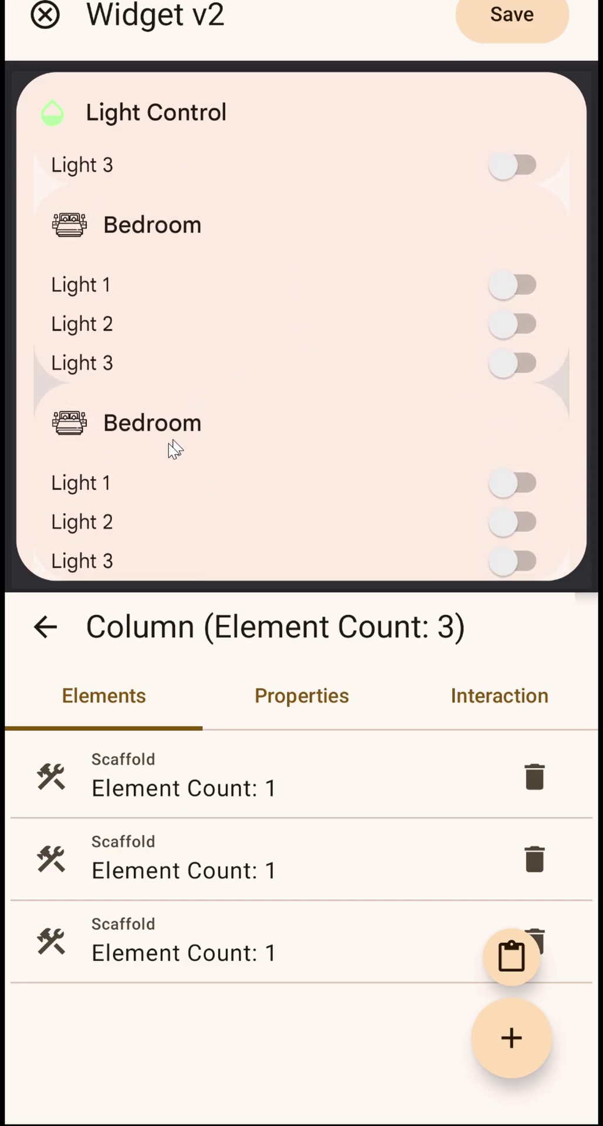
Step: Change the text of the pasted scaffold's title bar to Bathroom and save the value
{"action": "left_click", "coordinate": [124, 959]}
{"action": "left_click", "coordinate": [146, 789]}
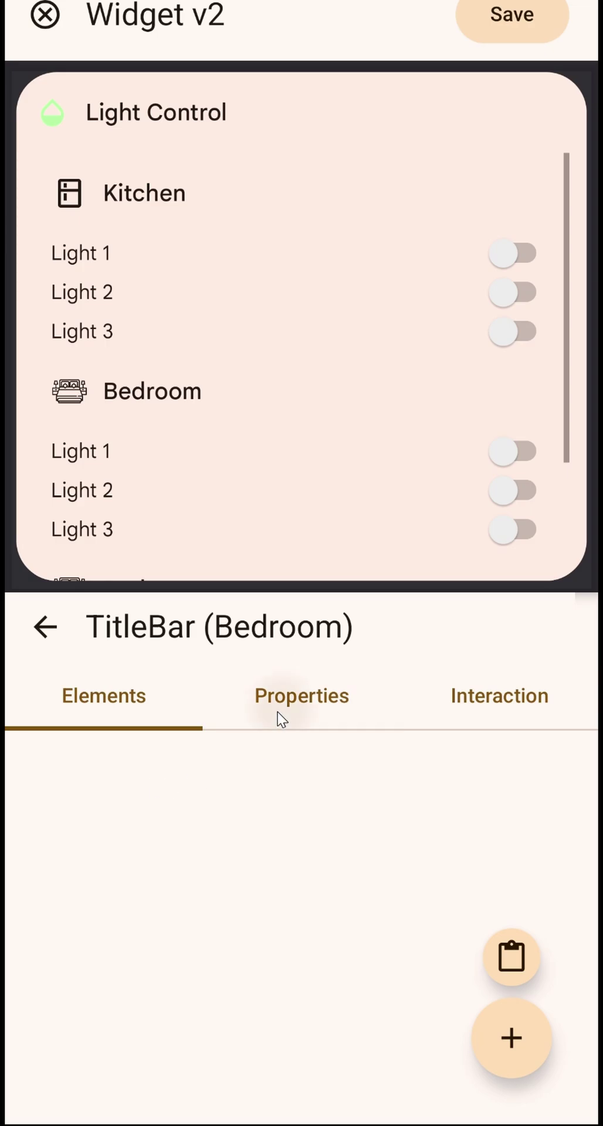
{"action": "left_click", "coordinate": [278, 716]}
{"action": "left_click", "coordinate": [406, 851]}
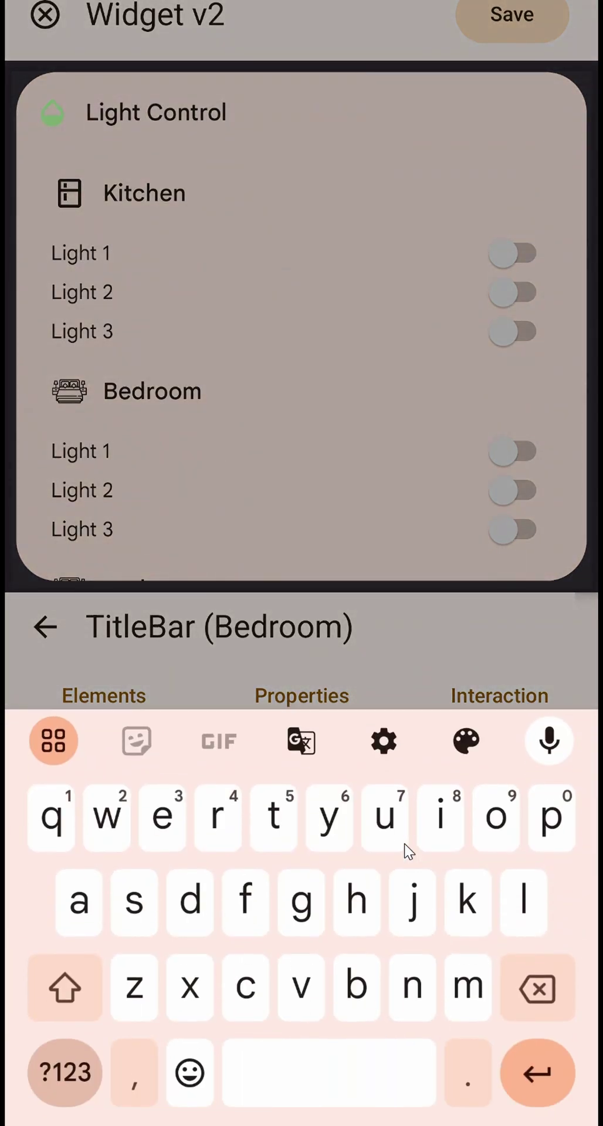
{"action": "type", "text": "Bat"}
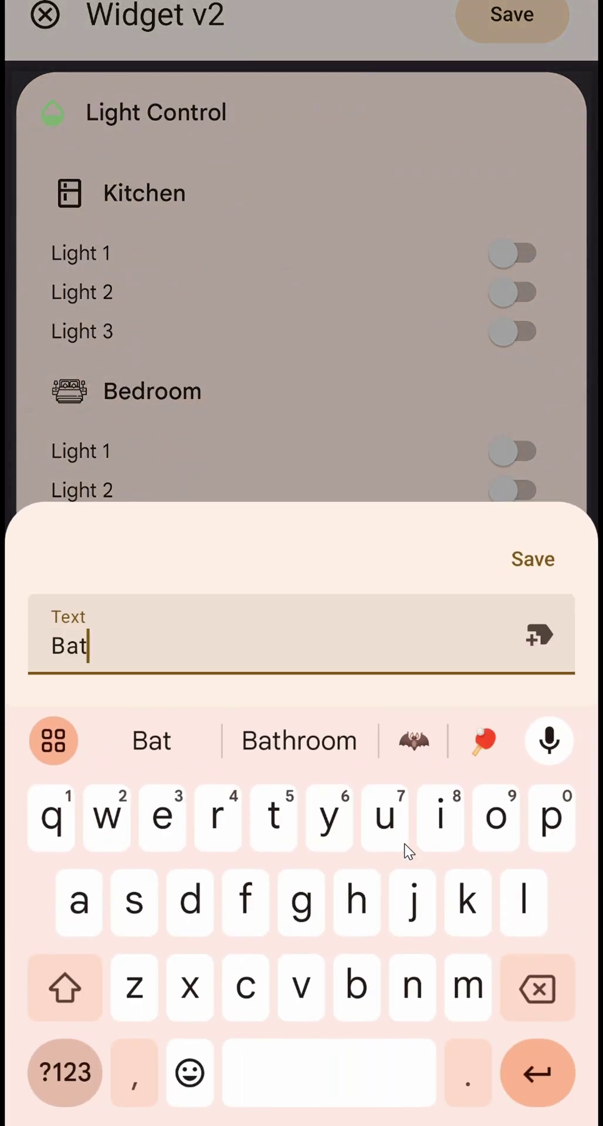
{"action": "type", "text": "hor"}
{"action": "key", "text": "BackSpace"}
{"action": "type", "text": "oom"}
{"action": "left_click", "coordinate": [535, 559]}
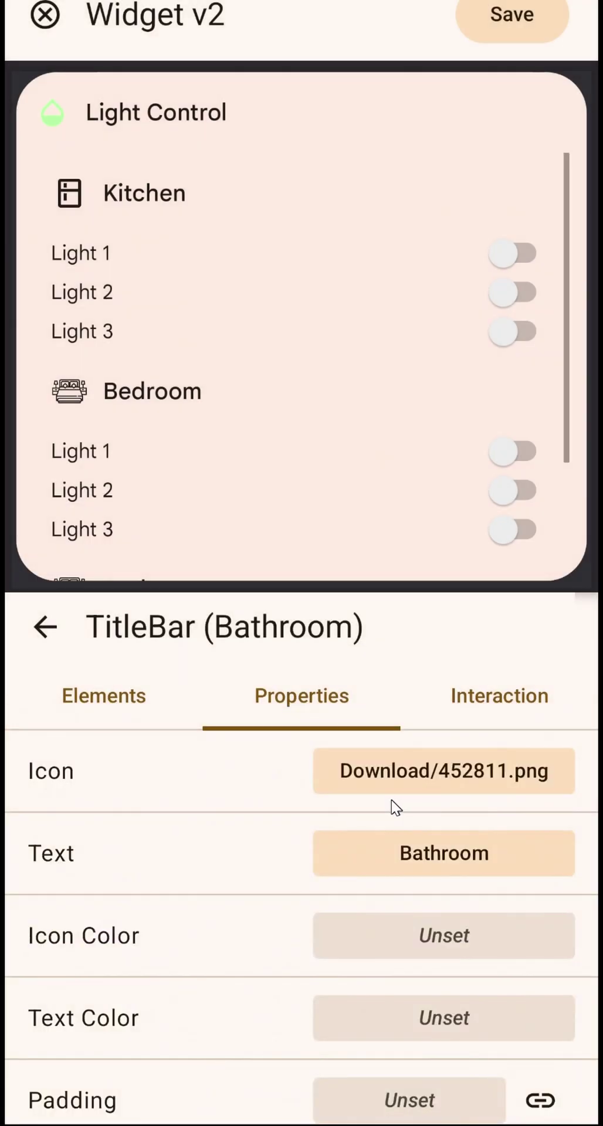
Step: Replace the Bathroom title bar's icon with the image file Download/1190034.png and save the value
{"action": "left_click", "coordinate": [401, 783]}
{"action": "left_click", "coordinate": [316, 670]}
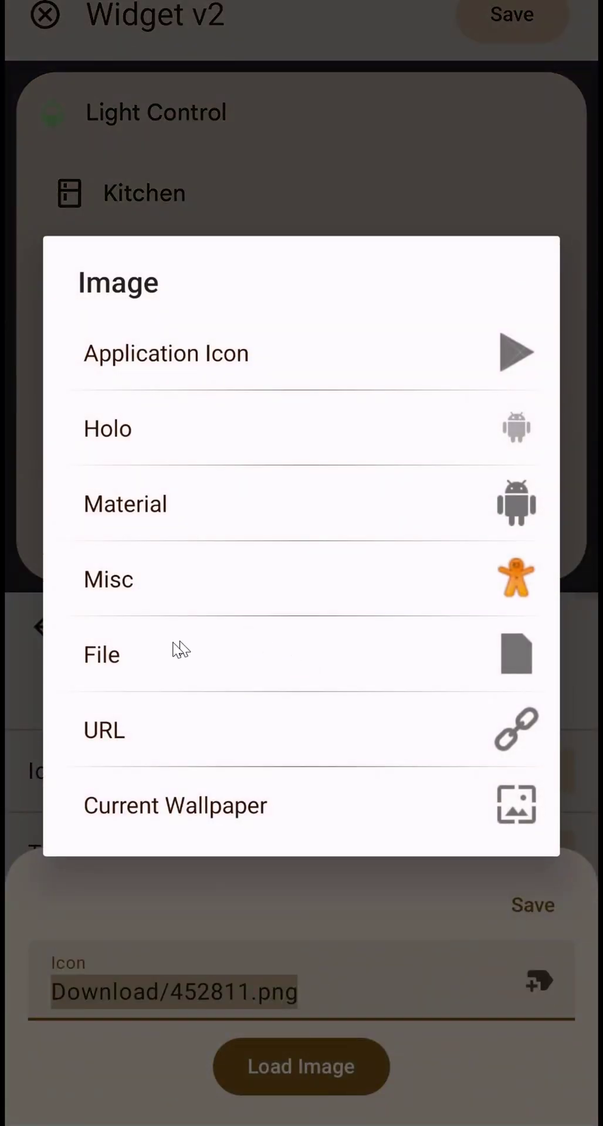
{"action": "left_click", "coordinate": [161, 649]}
{"action": "left_click", "coordinate": [121, 604]}
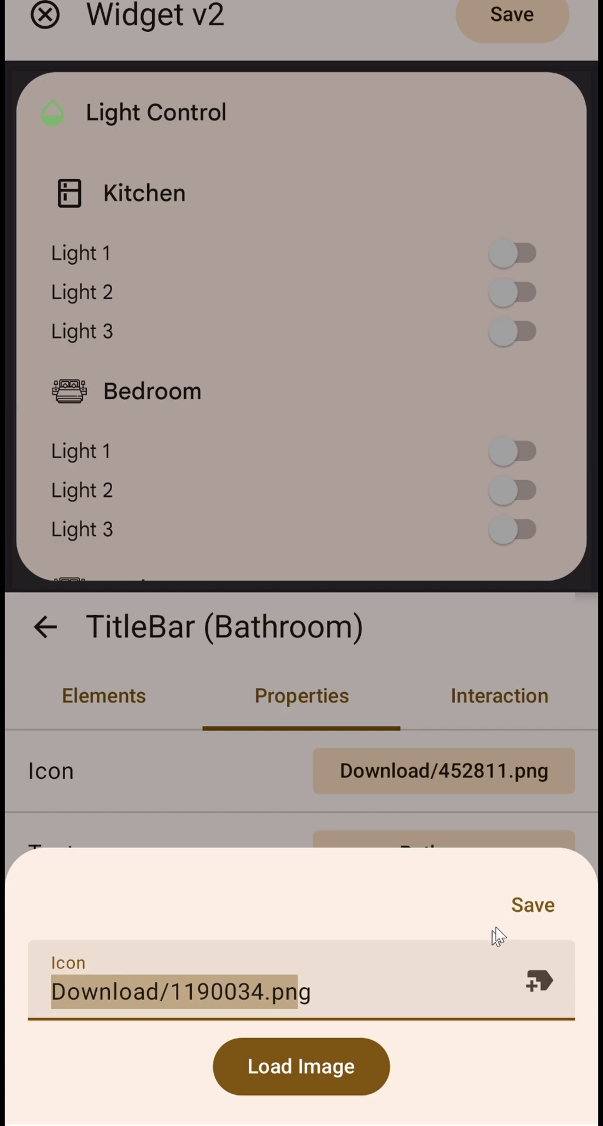
{"action": "left_click", "coordinate": [514, 905]}
{"action": "left_click_drag", "start_coordinate": [194, 512], "coordinate": [183, 322]}
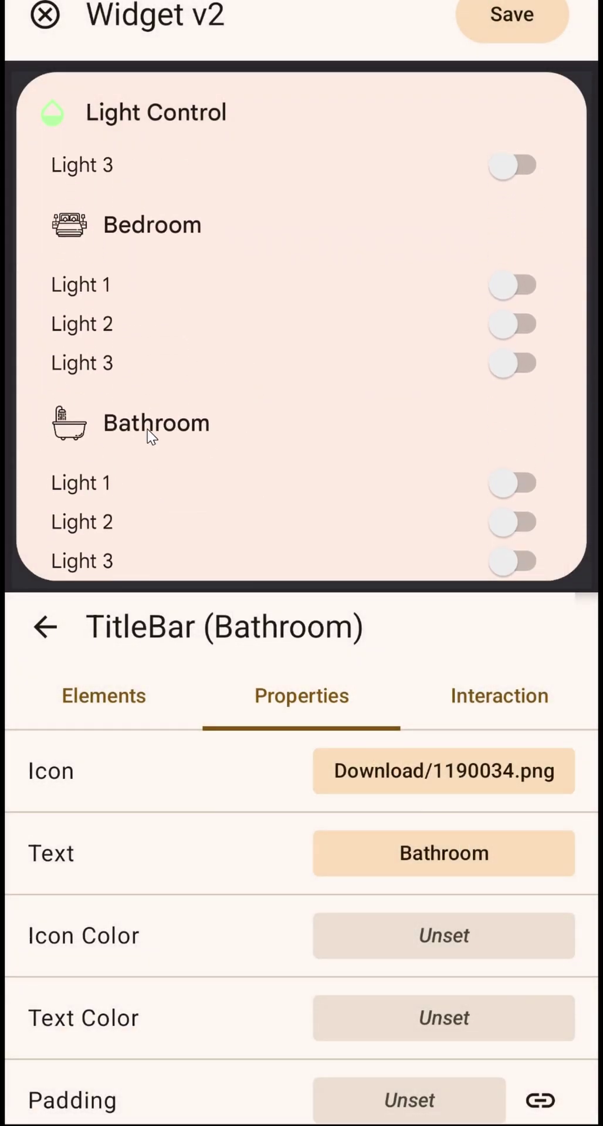
Step: Return to the Bathroom scaffold's elements and look through the room sections in the widget preview
{"action": "left_click", "coordinate": [45, 634]}
{"action": "left_click", "coordinate": [117, 710]}
{"action": "left_click_drag", "start_coordinate": [133, 407], "coordinate": [163, 296]}
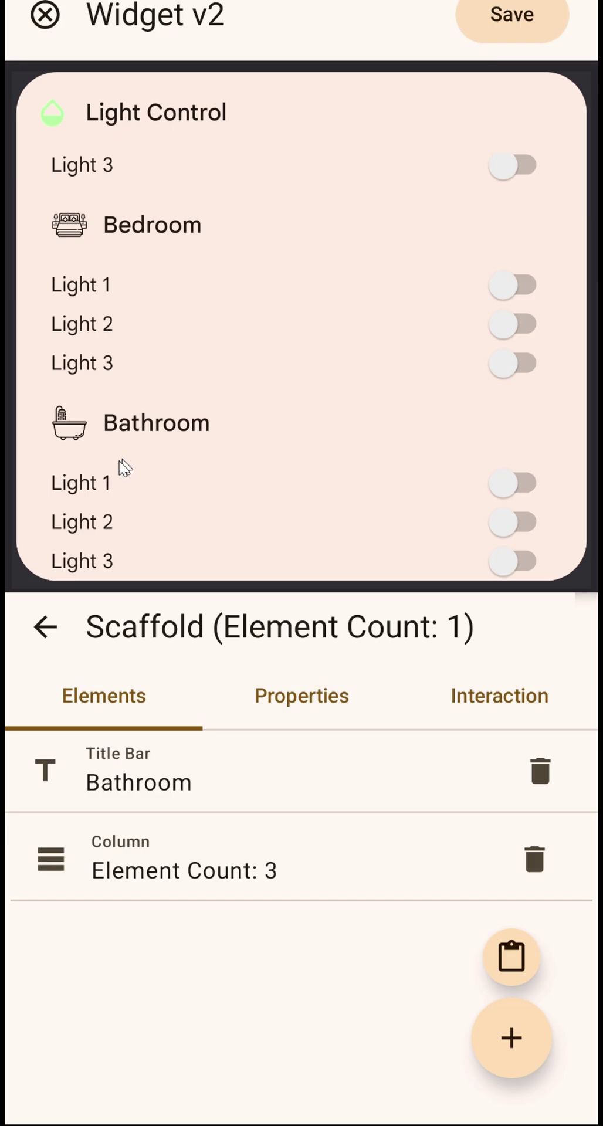
{"action": "left_click_drag", "start_coordinate": [226, 284], "coordinate": [221, 482]}
{"action": "left_click_drag", "start_coordinate": [134, 490], "coordinate": [188, 375]}
{"action": "left_click_drag", "start_coordinate": [133, 259], "coordinate": [227, 558]}
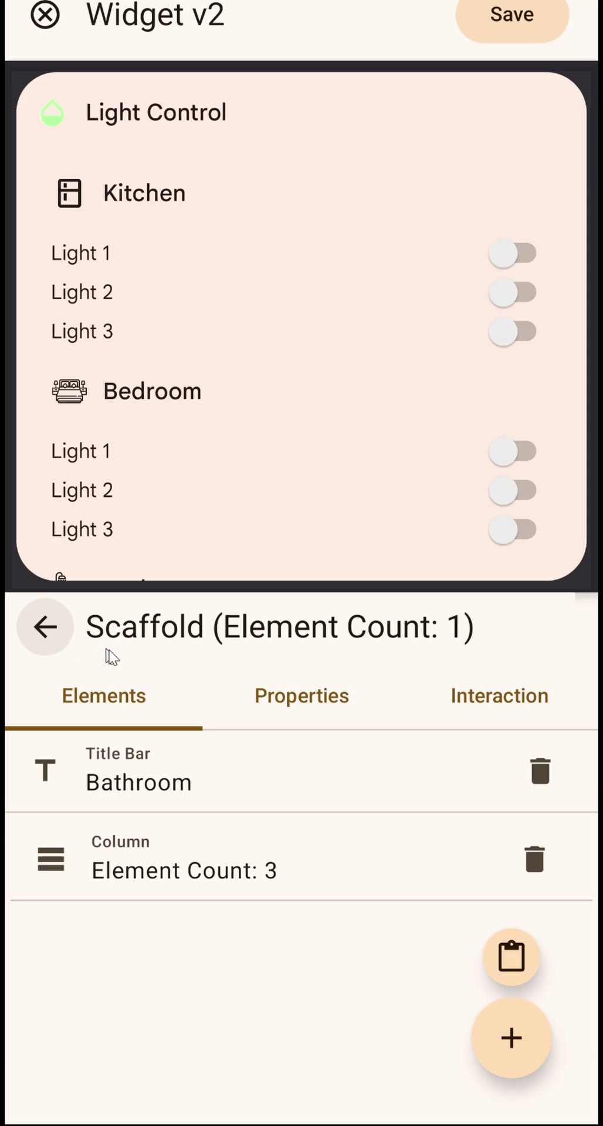
Step: Return to the root scaffold and review its elements, its task interaction and the room light switches in the preview
{"action": "left_click", "coordinate": [45, 627]}
{"action": "left_click", "coordinate": [46, 627]}
{"action": "left_click", "coordinate": [497, 710]}
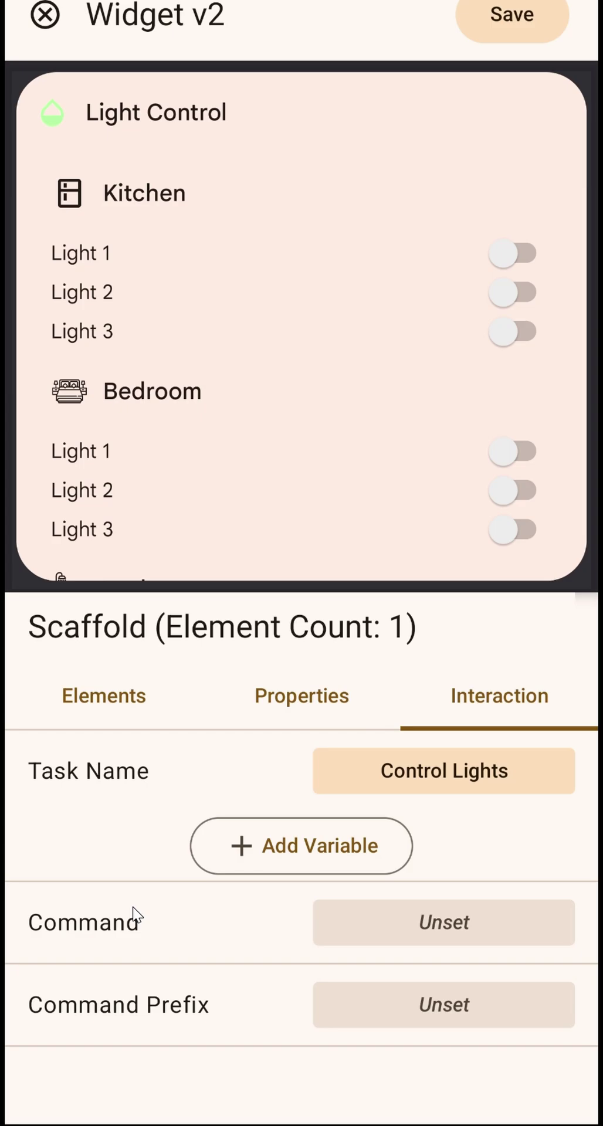
{"action": "left_click", "coordinate": [99, 698]}
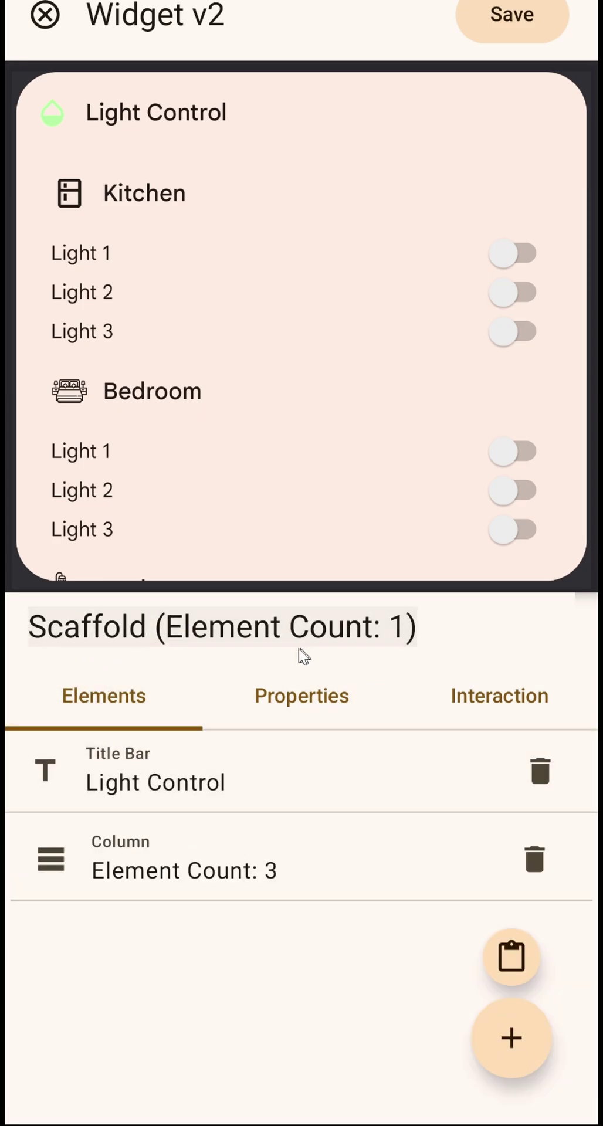
{"action": "left_click", "coordinate": [471, 707]}
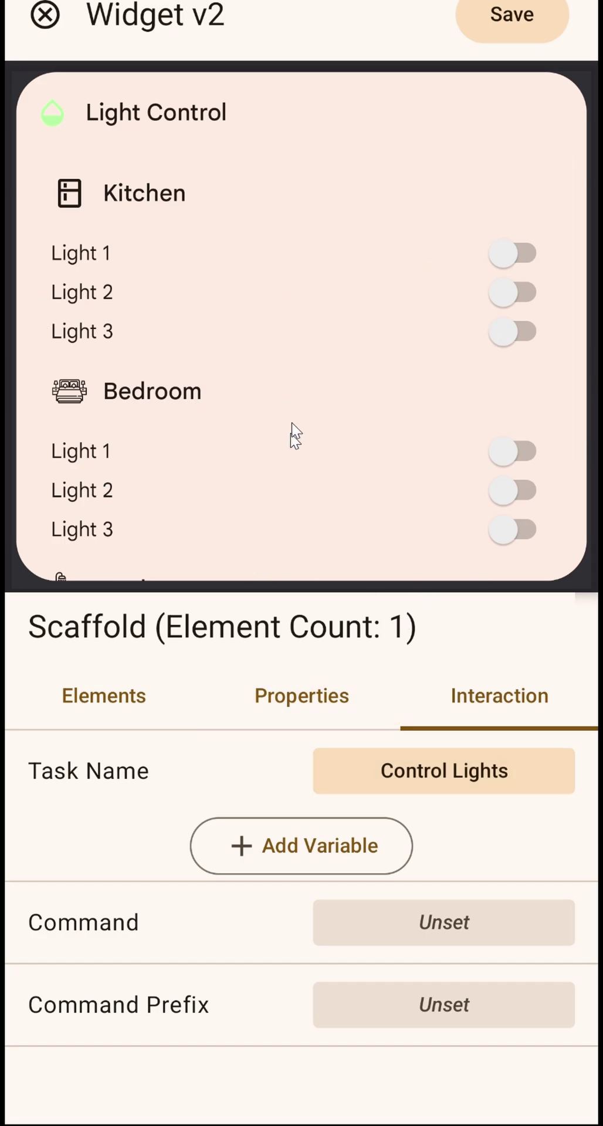
{"action": "scroll", "coordinate": [300, 382], "scroll_direction": "down", "scroll_amount": 3}
{"action": "scroll", "coordinate": [302, 295], "scroll_direction": "up", "scroll_amount": 3}
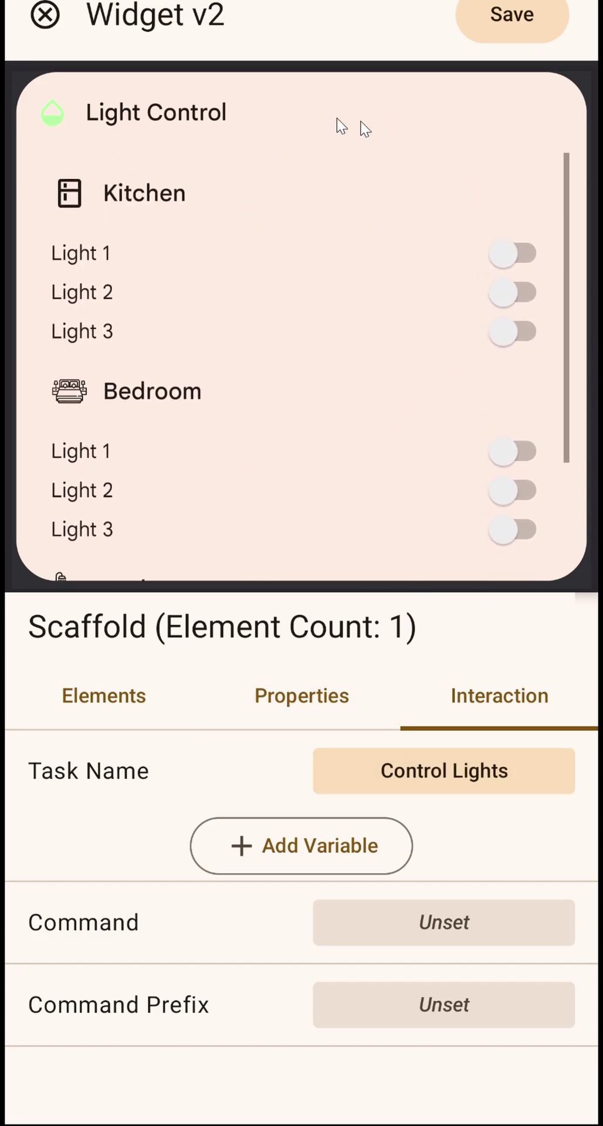
{"action": "scroll", "coordinate": [344, 467], "scroll_direction": "down", "scroll_amount": 3}
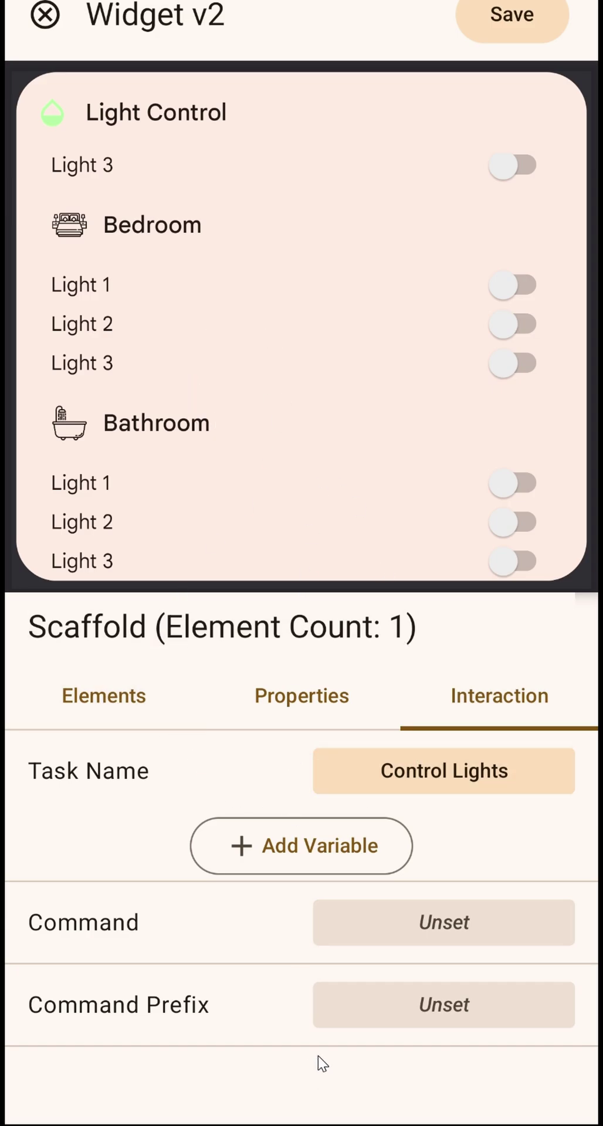
{"action": "scroll", "coordinate": [317, 409], "scroll_direction": "up", "scroll_amount": 3}
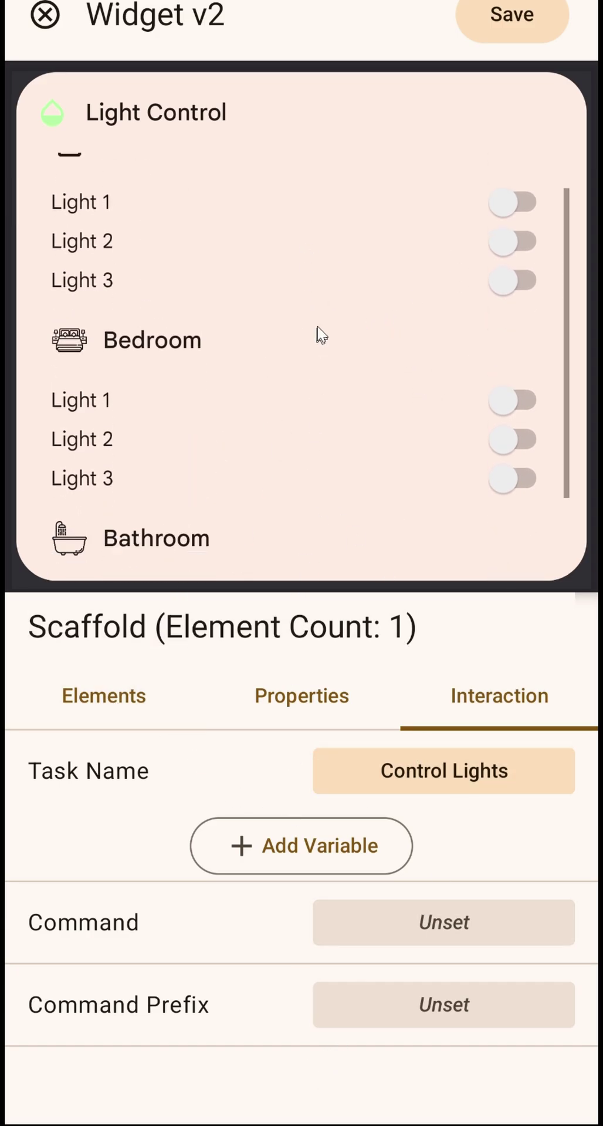
{"action": "scroll", "coordinate": [317, 331], "scroll_direction": "down", "scroll_amount": 3}
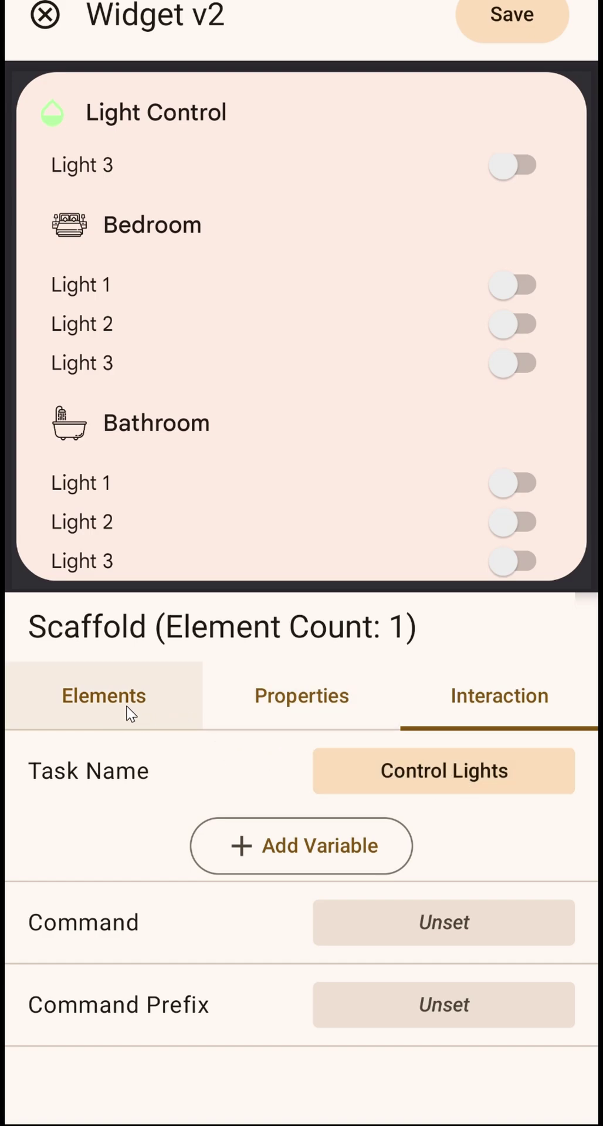
Step: Save the widget layout and open the Control Lights task to check its Flash action
{"action": "left_click", "coordinate": [505, 34]}
{"action": "left_click", "coordinate": [44, 12]}
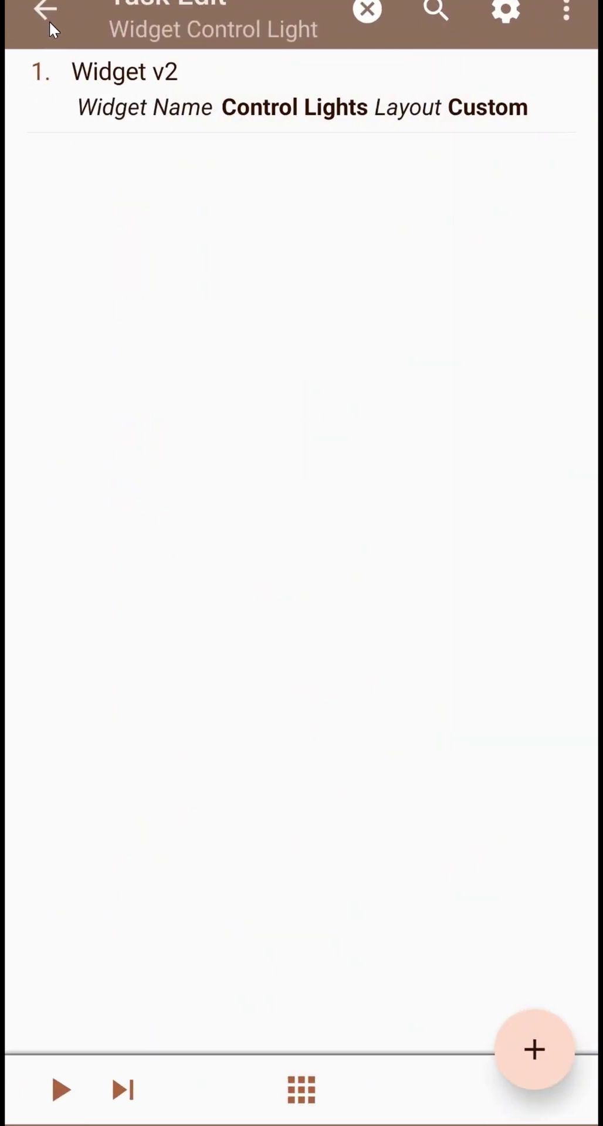
{"action": "left_click", "coordinate": [49, 22]}
{"action": "left_click", "coordinate": [172, 166]}
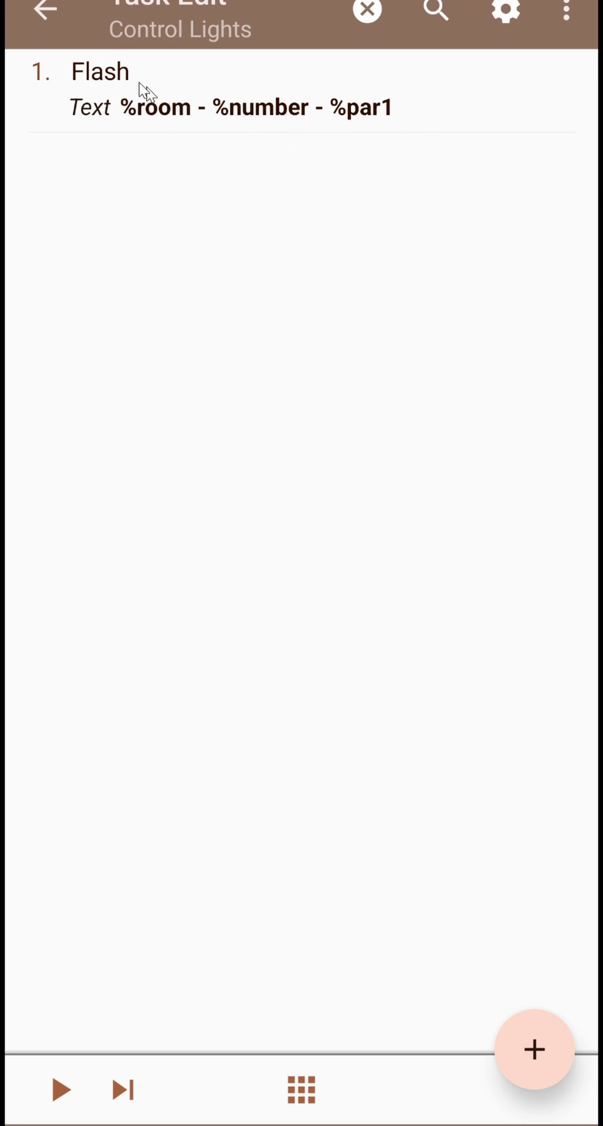
Step: Reopen the custom layout in the Widget Control Light task's Widget v2 action and view the root scaffold's interaction settings
{"action": "left_click", "coordinate": [44, 9]}
{"action": "left_click", "coordinate": [115, 202]}
{"action": "left_click", "coordinate": [329, 91]}
{"action": "left_click", "coordinate": [484, 389]}
{"action": "left_click", "coordinate": [258, 508]}
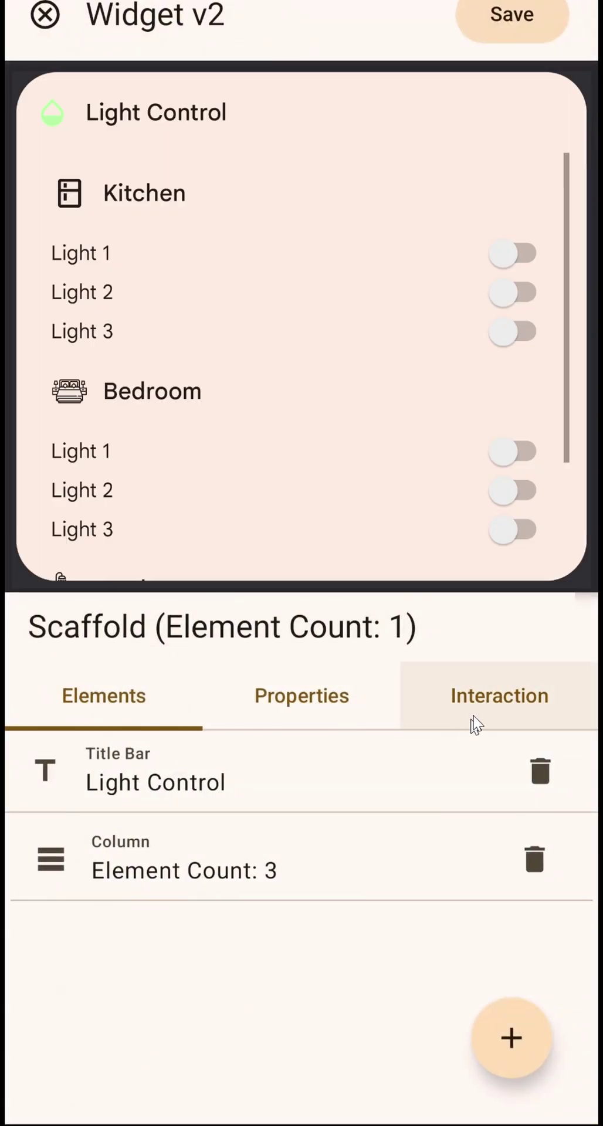
{"action": "left_click", "coordinate": [476, 725]}
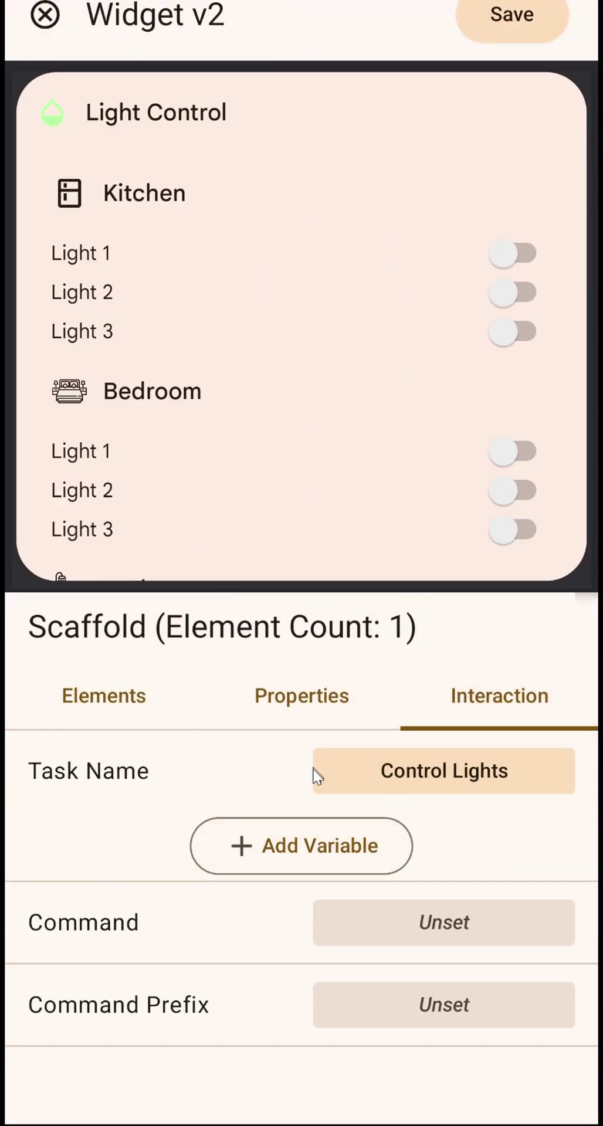
Step: Open the Kitchen scaffold inside the column and review the variable in its interaction settings
{"action": "left_click", "coordinate": [155, 722]}
{"action": "left_click", "coordinate": [149, 848]}
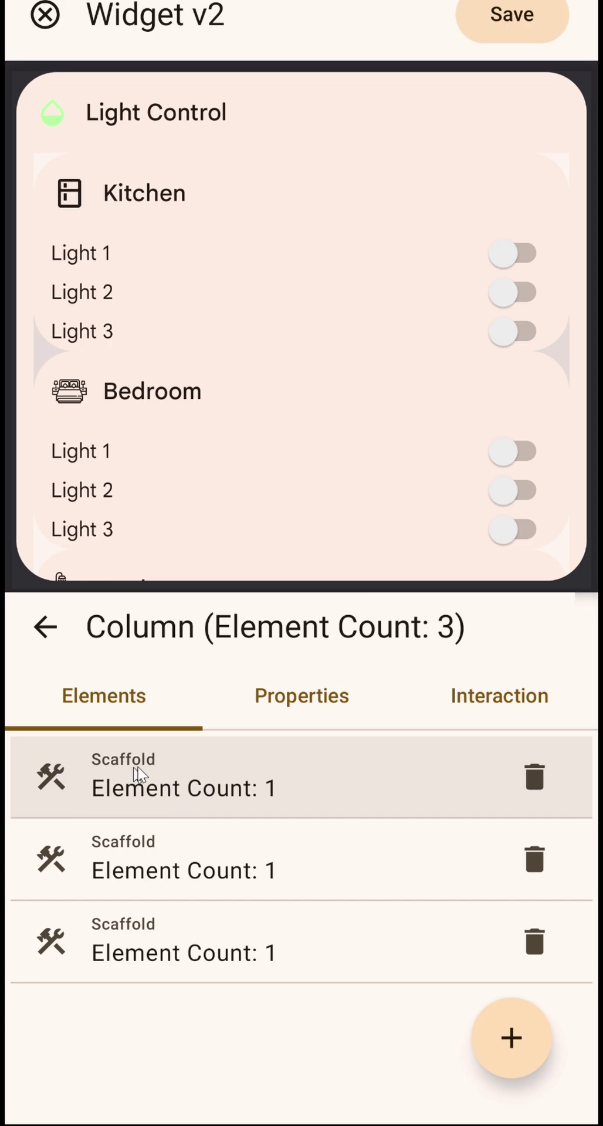
{"action": "left_click", "coordinate": [139, 774]}
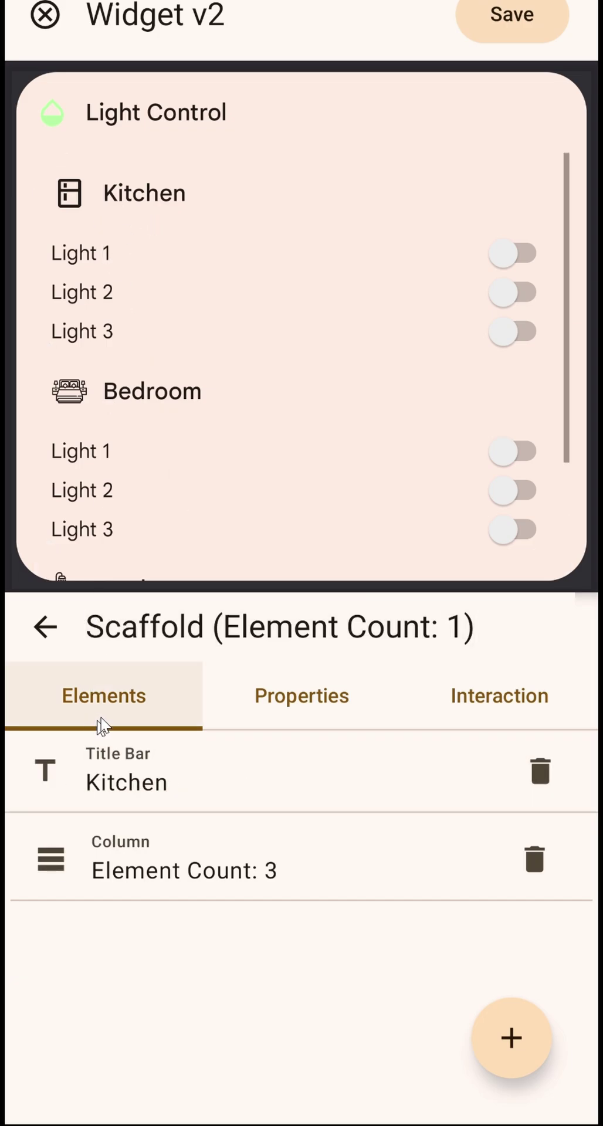
{"action": "left_click", "coordinate": [441, 719]}
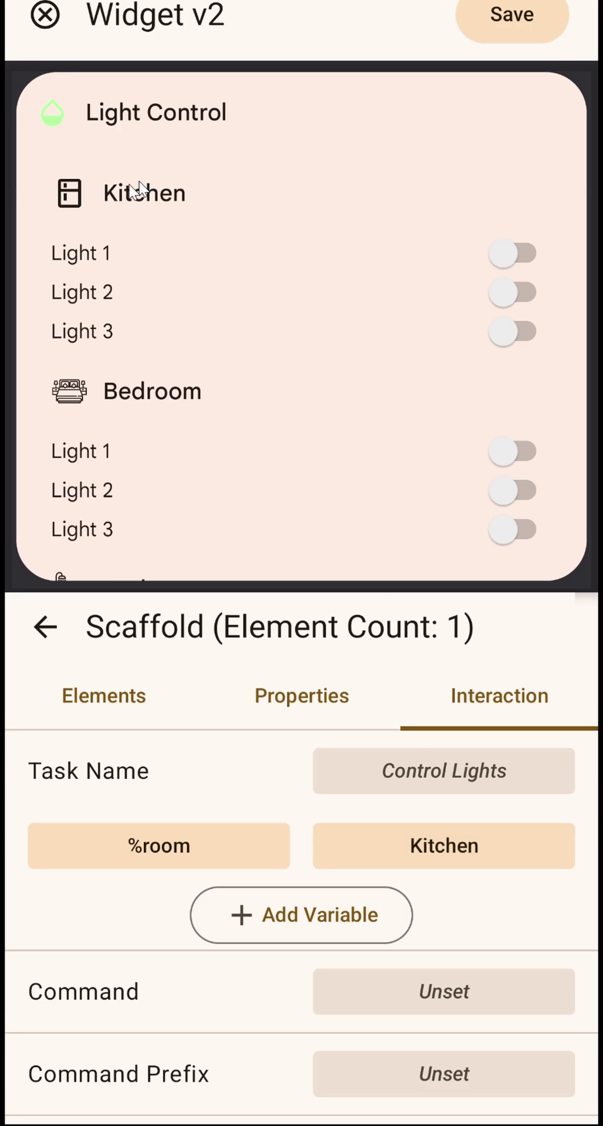
{"action": "scroll", "coordinate": [514, 282], "scroll_direction": "up", "scroll_amount": 1}
{"action": "left_click", "coordinate": [151, 701]}
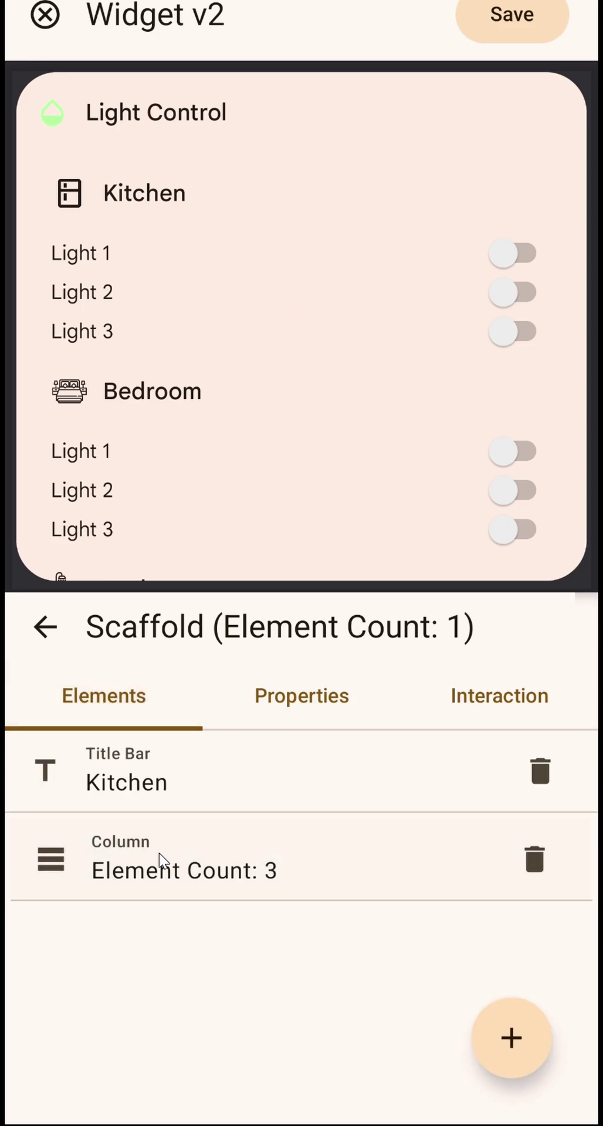
Step: Review the interaction variables of the Kitchen's Light 1 and Light 2 switches and return to the Kitchen scaffold
{"action": "left_click", "coordinate": [159, 860]}
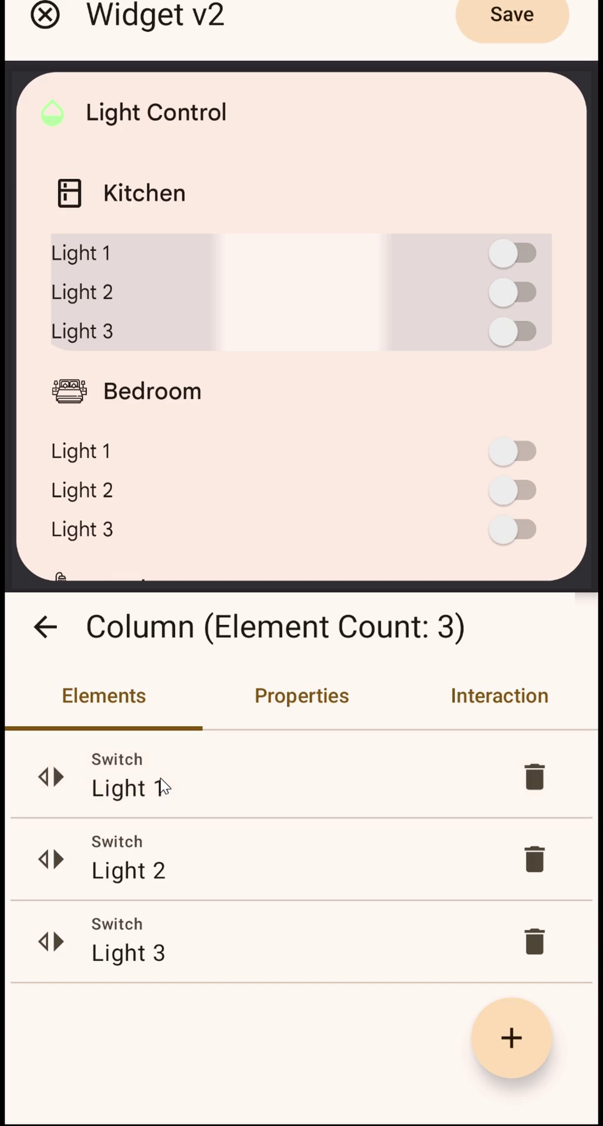
{"action": "left_click", "coordinate": [163, 786]}
{"action": "left_click", "coordinate": [415, 704]}
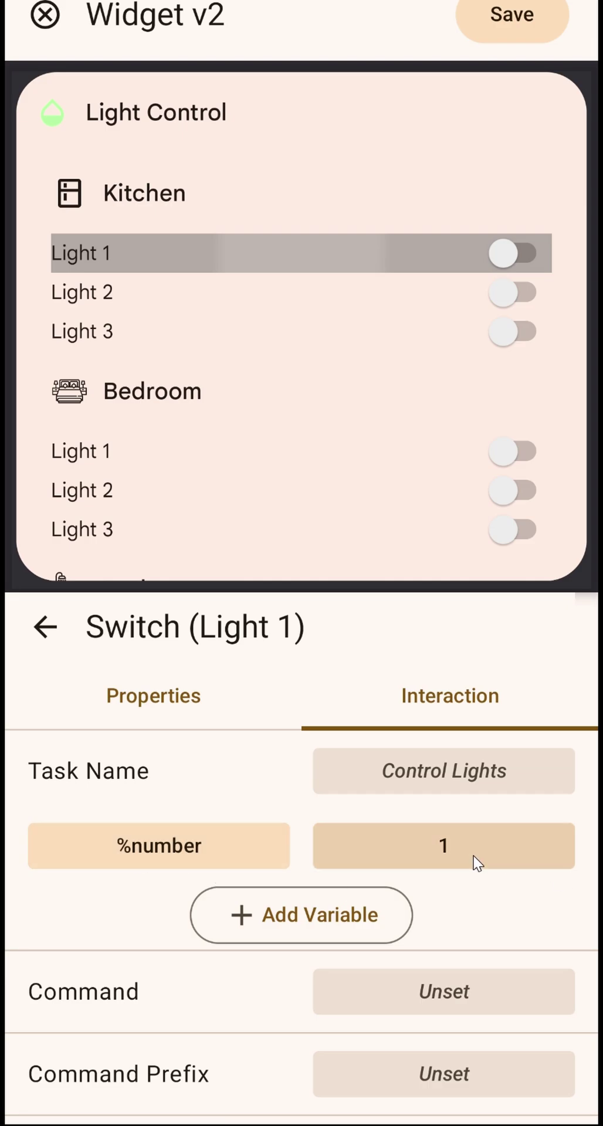
{"action": "left_click", "coordinate": [46, 627]}
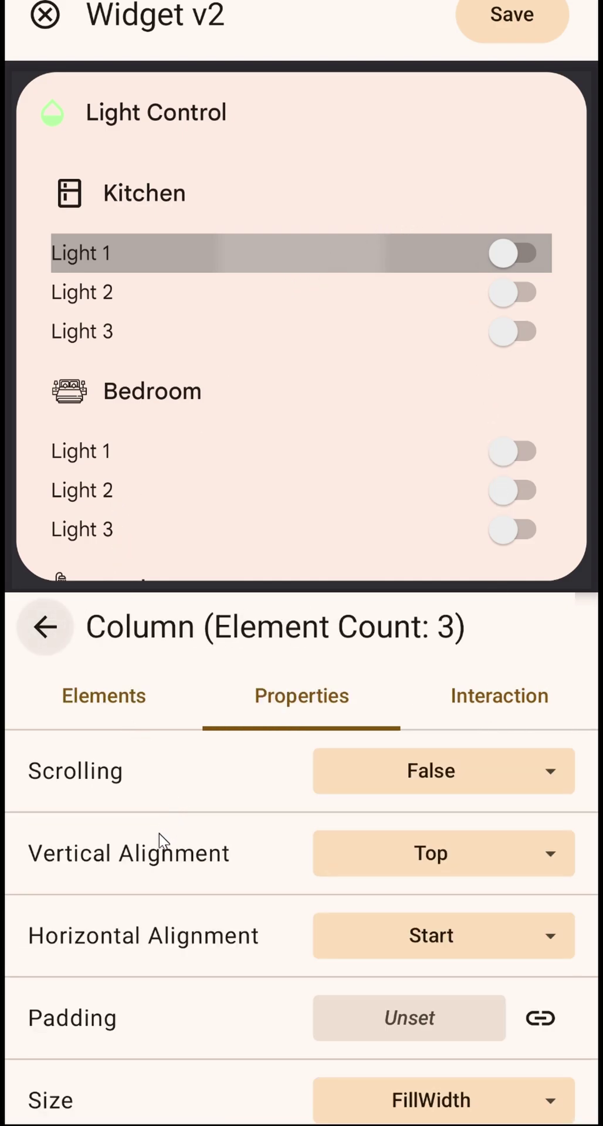
{"action": "left_click", "coordinate": [128, 714]}
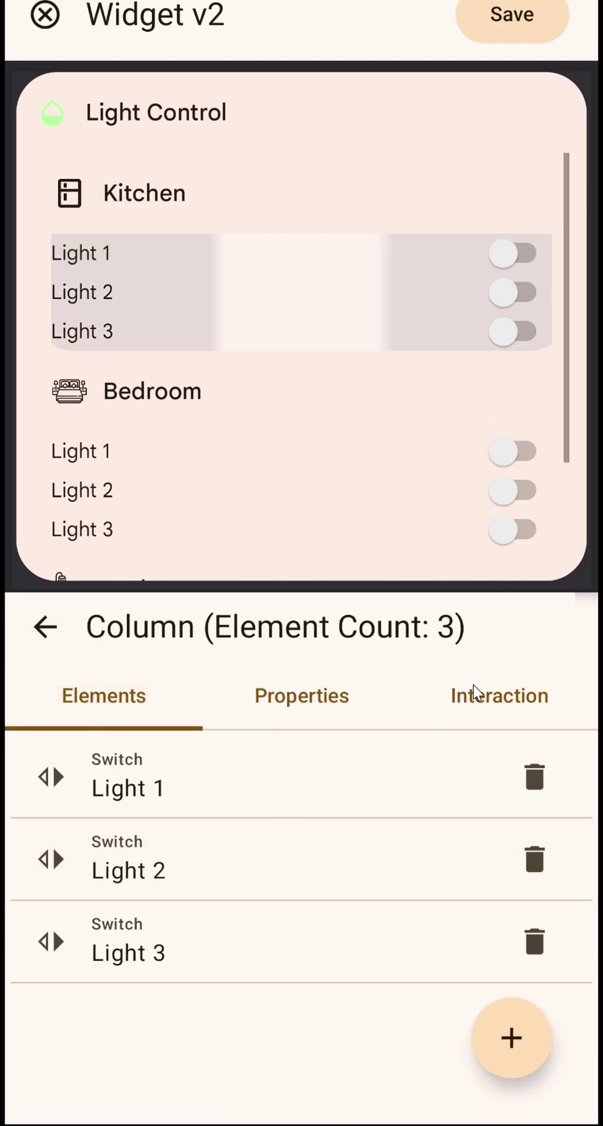
{"action": "left_click", "coordinate": [476, 698]}
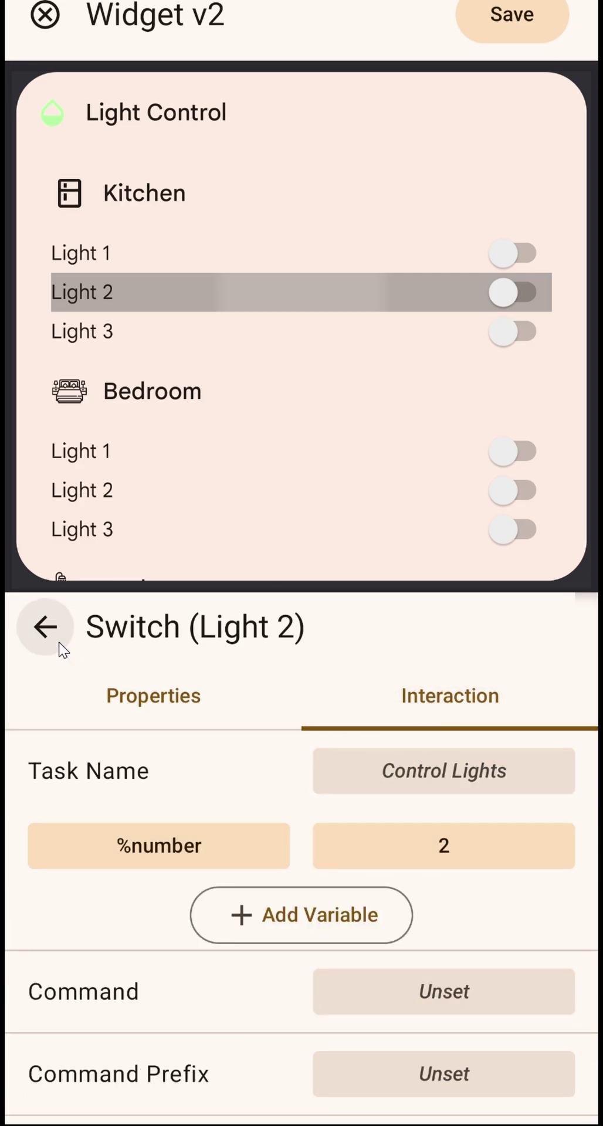
{"action": "left_click", "coordinate": [46, 626]}
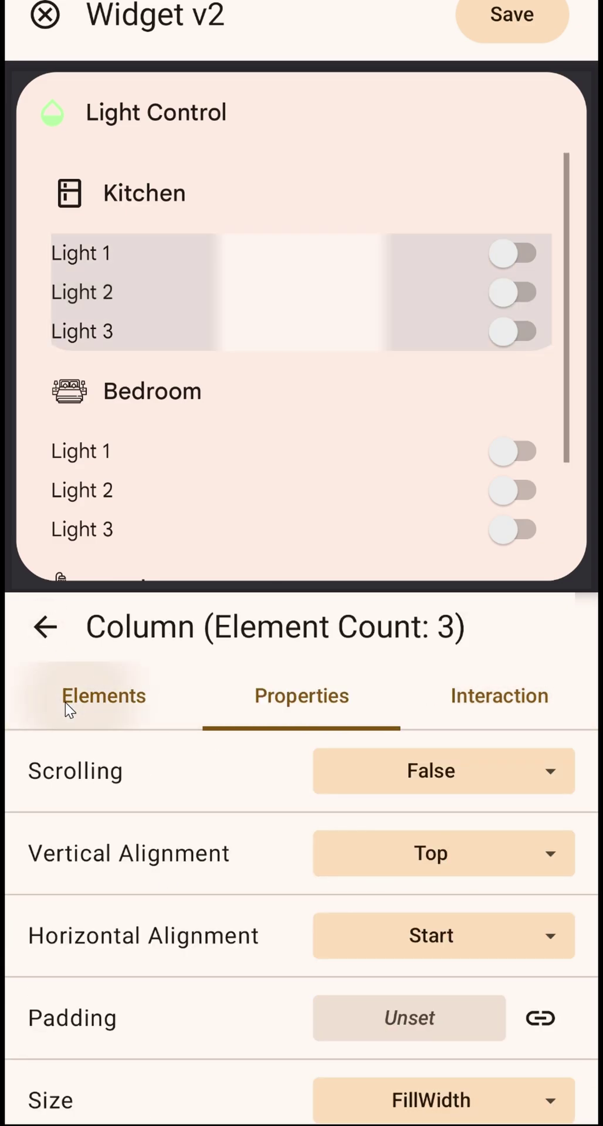
{"action": "left_click", "coordinate": [65, 708]}
{"action": "left_click", "coordinate": [46, 627]}
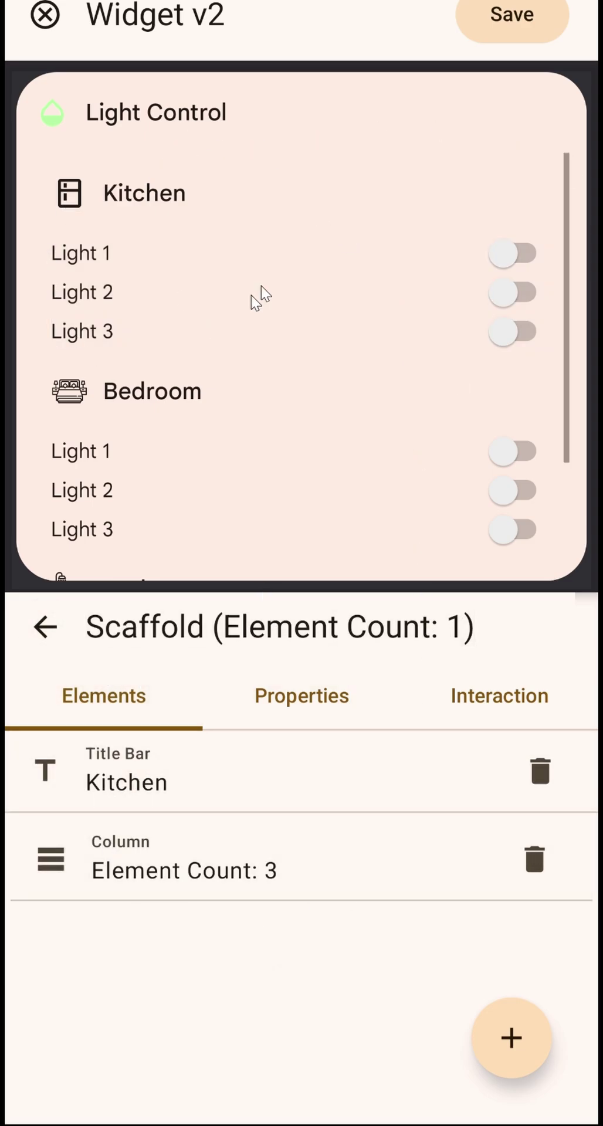
Step: Review the Kitchen scaffold's %room variable and test the Kitchen switches in the preview by toggling Light 1
{"action": "left_click", "coordinate": [470, 717]}
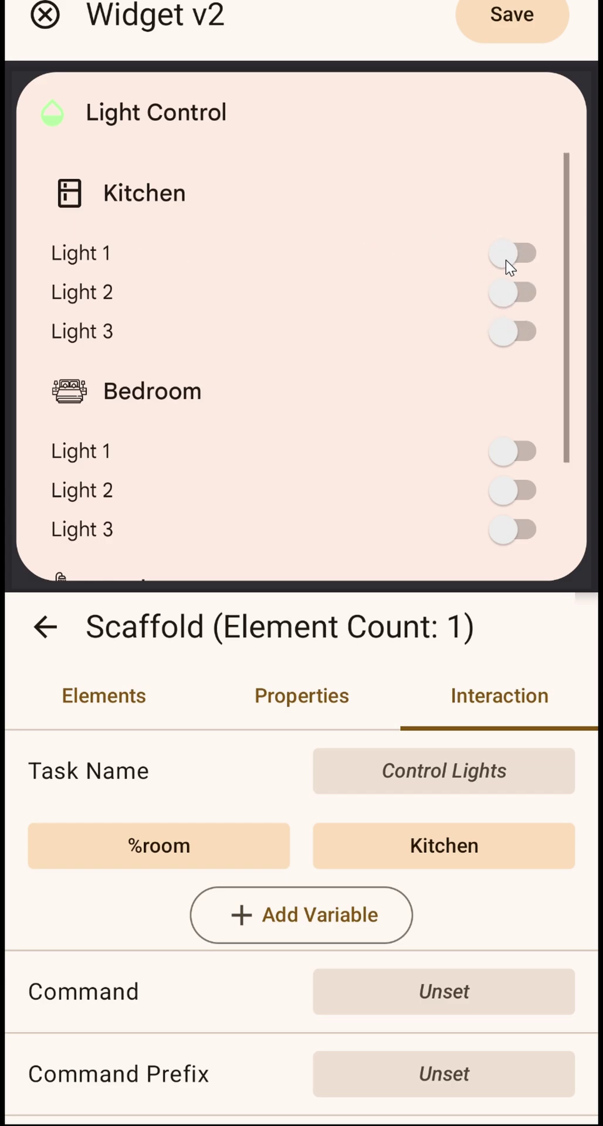
{"action": "left_click", "coordinate": [508, 256]}
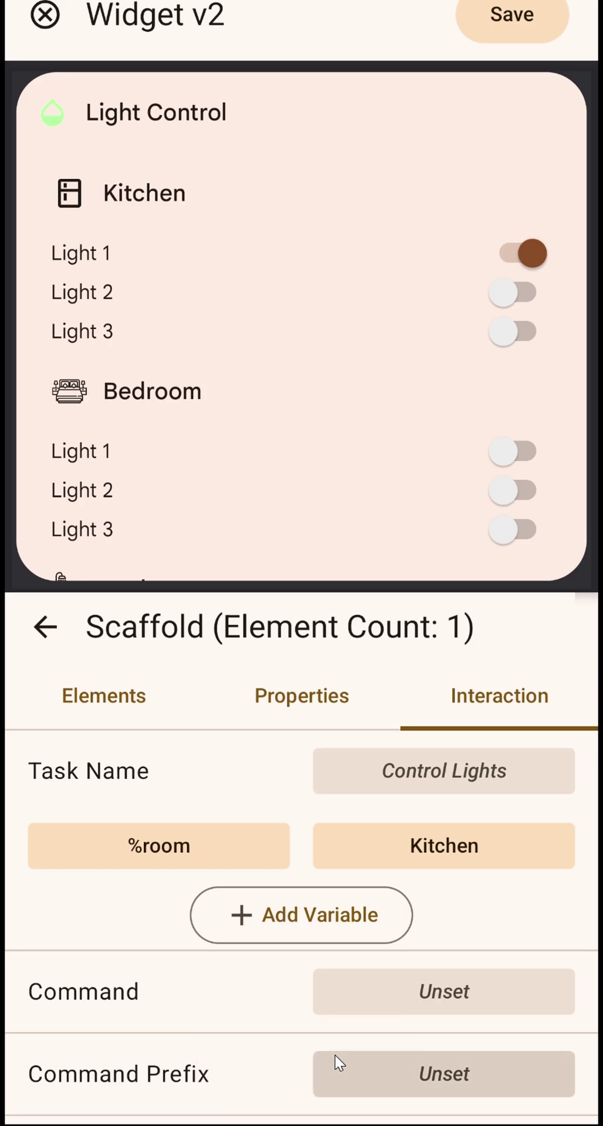
{"action": "scroll", "coordinate": [499, 285], "scroll_direction": "up", "scroll_amount": 1}
{"action": "left_click", "coordinate": [512, 256]}
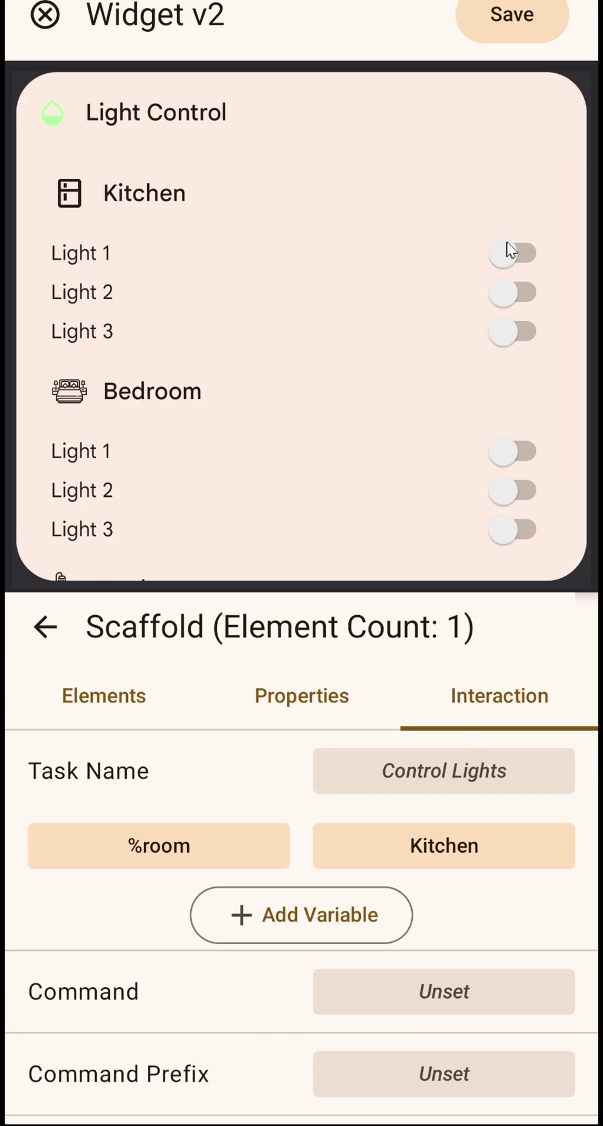
{"action": "left_click", "coordinate": [513, 258]}
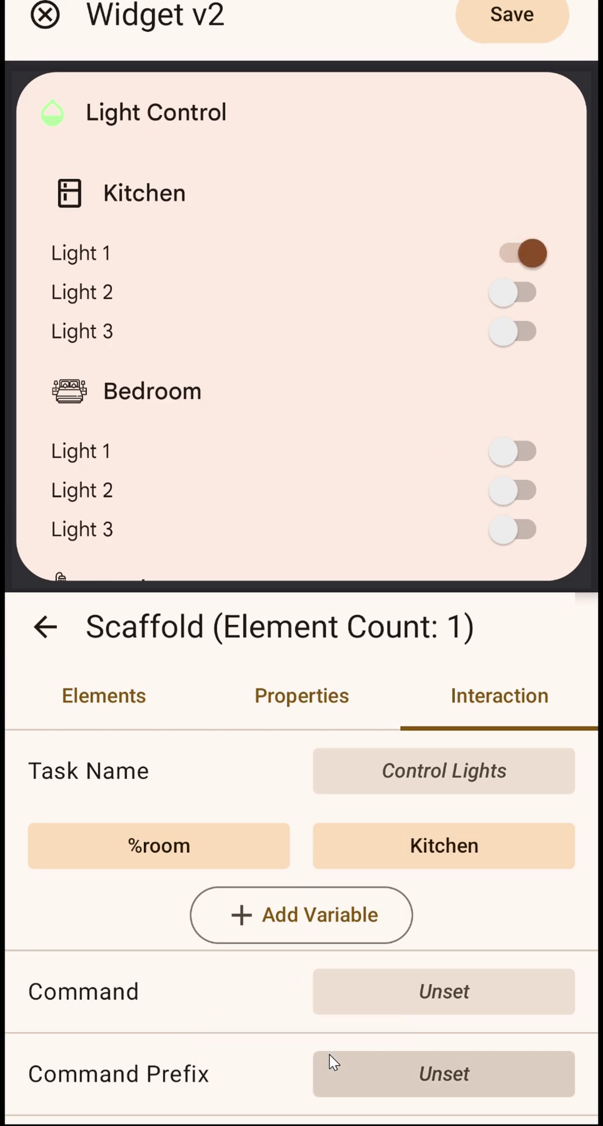
{"action": "left_click", "coordinate": [531, 296]}
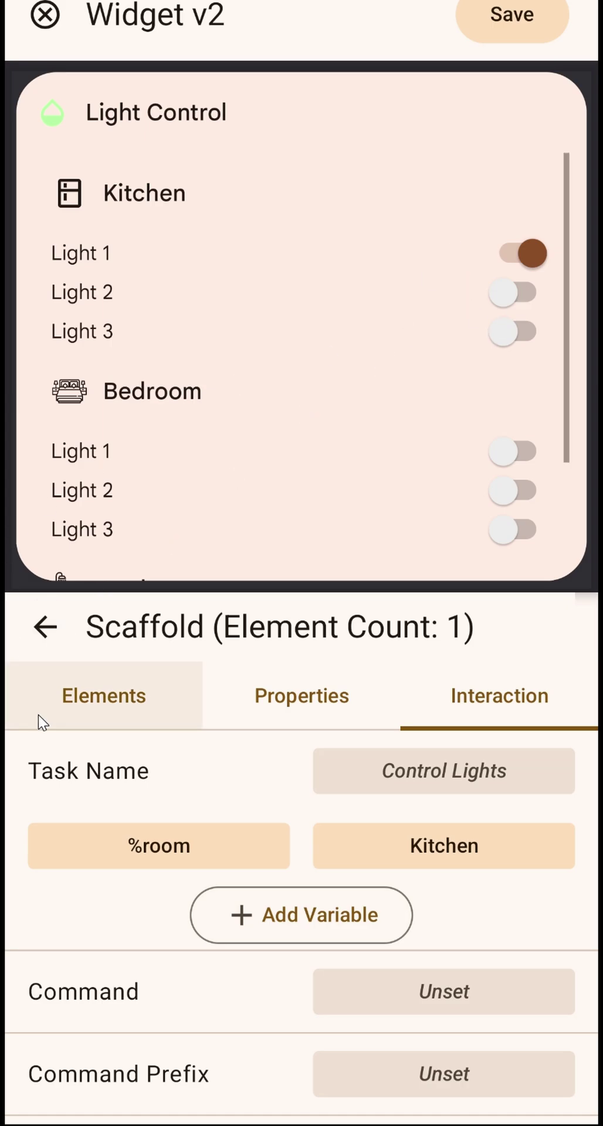
Step: Open the Bedroom scaffold, review its %room variable and test the Bedroom's Light 2 switch in the preview
{"action": "left_click", "coordinate": [45, 626]}
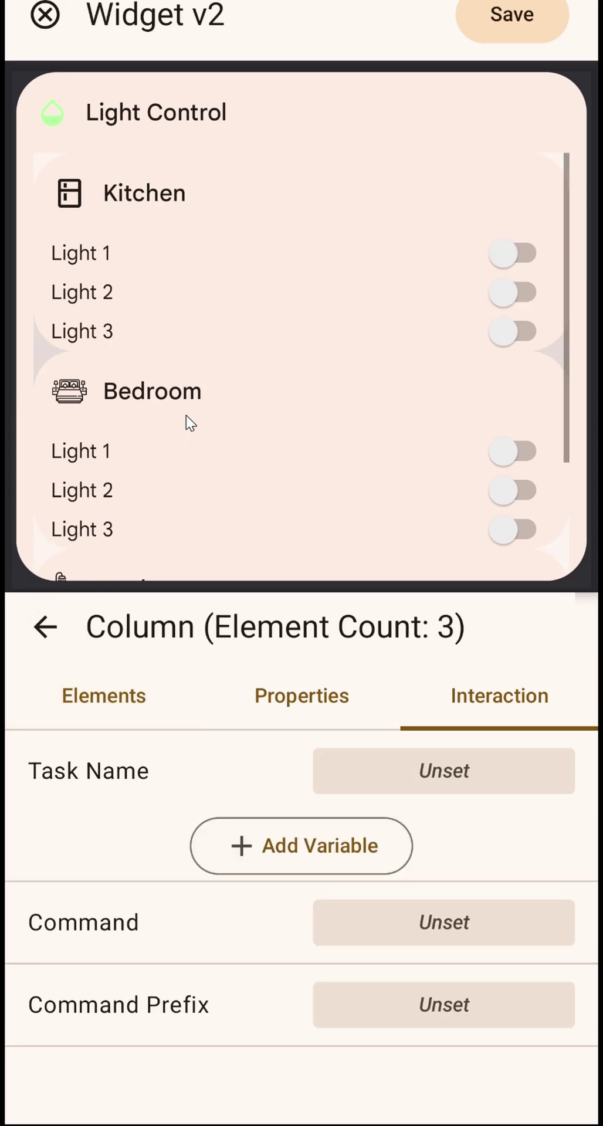
{"action": "scroll", "coordinate": [184, 414], "scroll_direction": "down", "scroll_amount": 2}
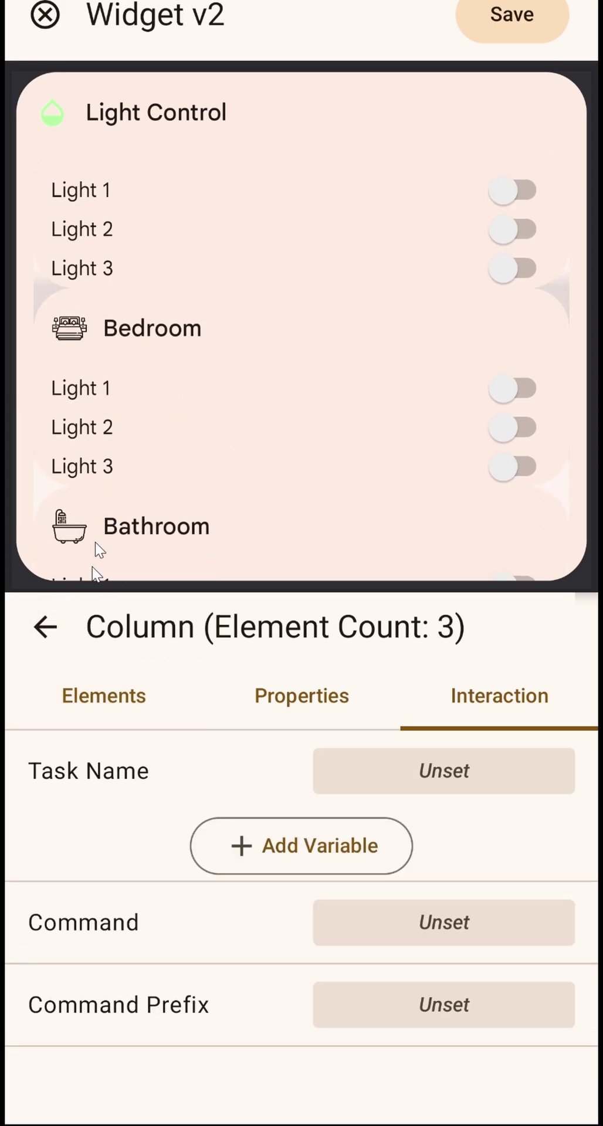
{"action": "left_click", "coordinate": [45, 627]}
{"action": "left_click", "coordinate": [78, 693]}
{"action": "left_click", "coordinate": [152, 880]}
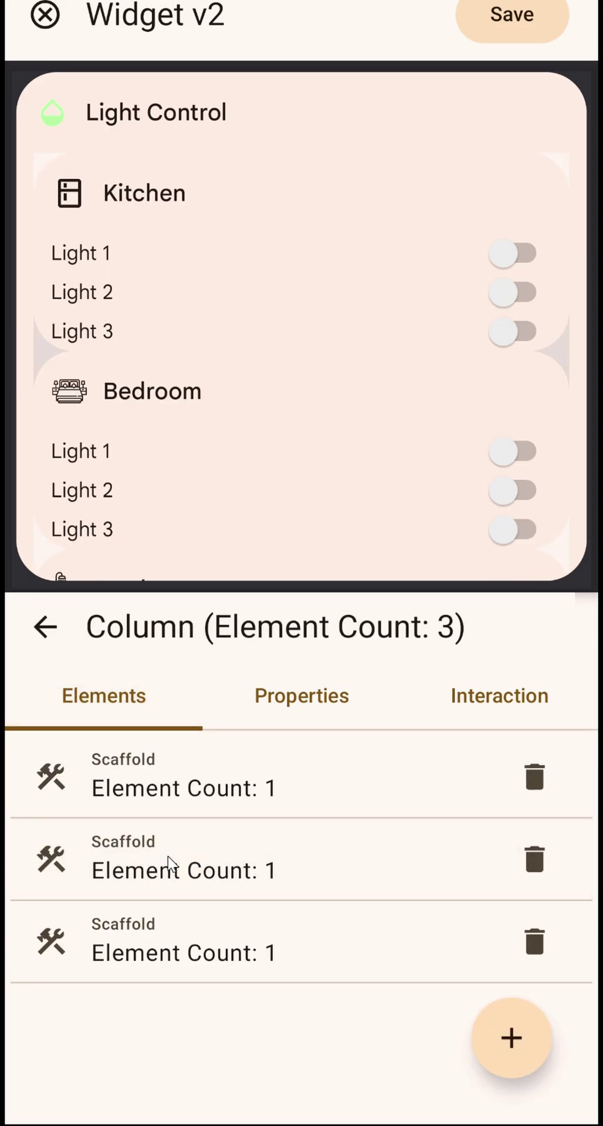
{"action": "left_click", "coordinate": [168, 864]}
{"action": "left_click", "coordinate": [503, 685]}
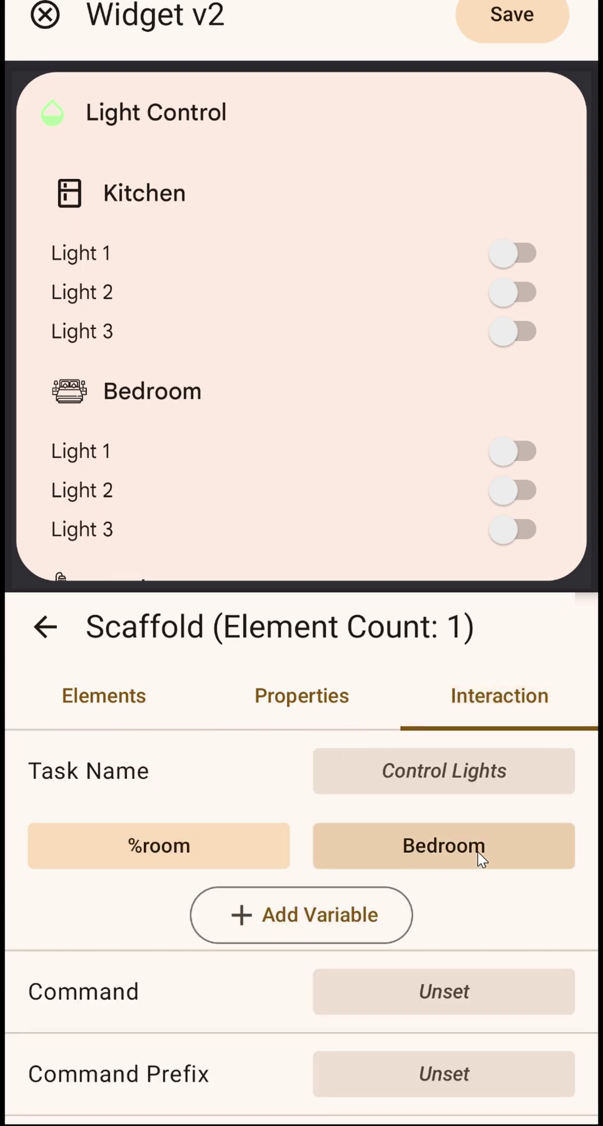
{"action": "left_click", "coordinate": [502, 490]}
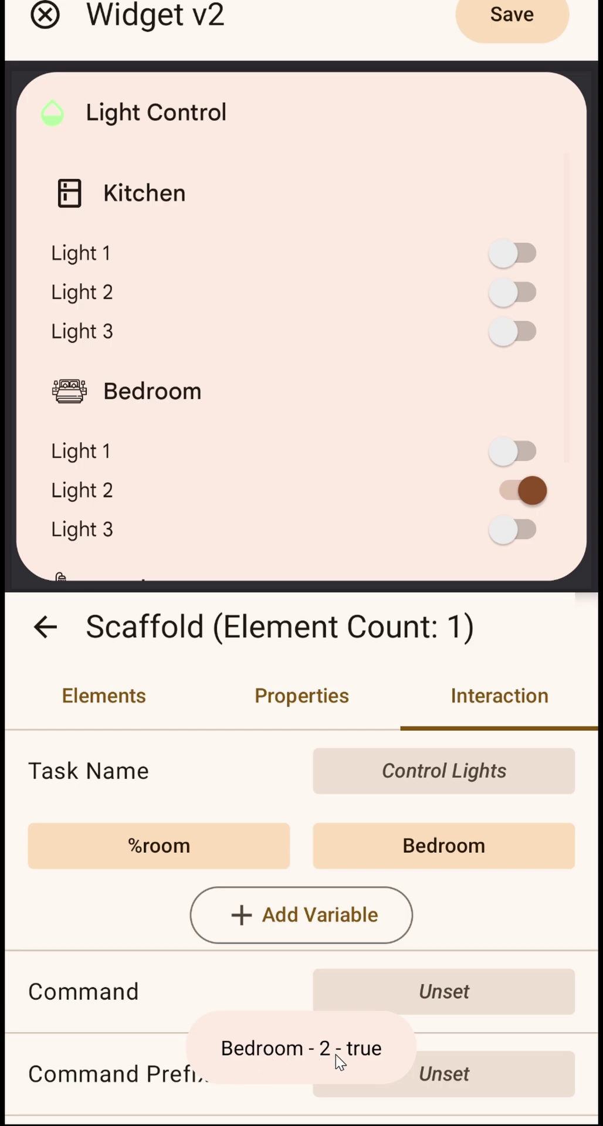
{"action": "scroll", "coordinate": [460, 522], "scroll_direction": "up", "scroll_amount": 1}
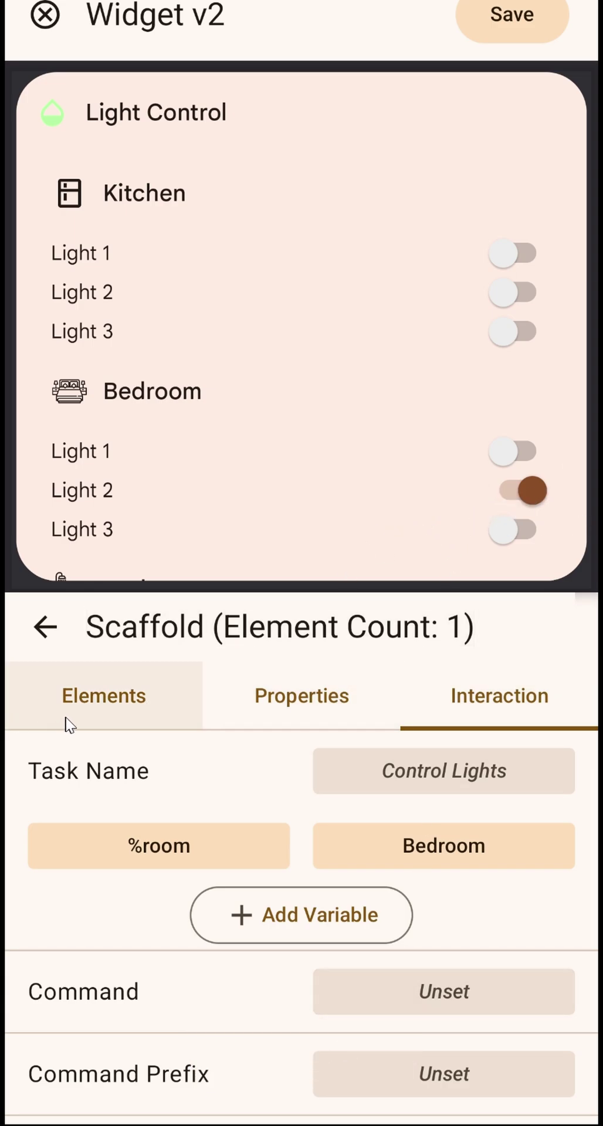
Step: Set the %room variable of the Bathroom scaffold's interaction to Bathroom and save the value
{"action": "left_click", "coordinate": [45, 626]}
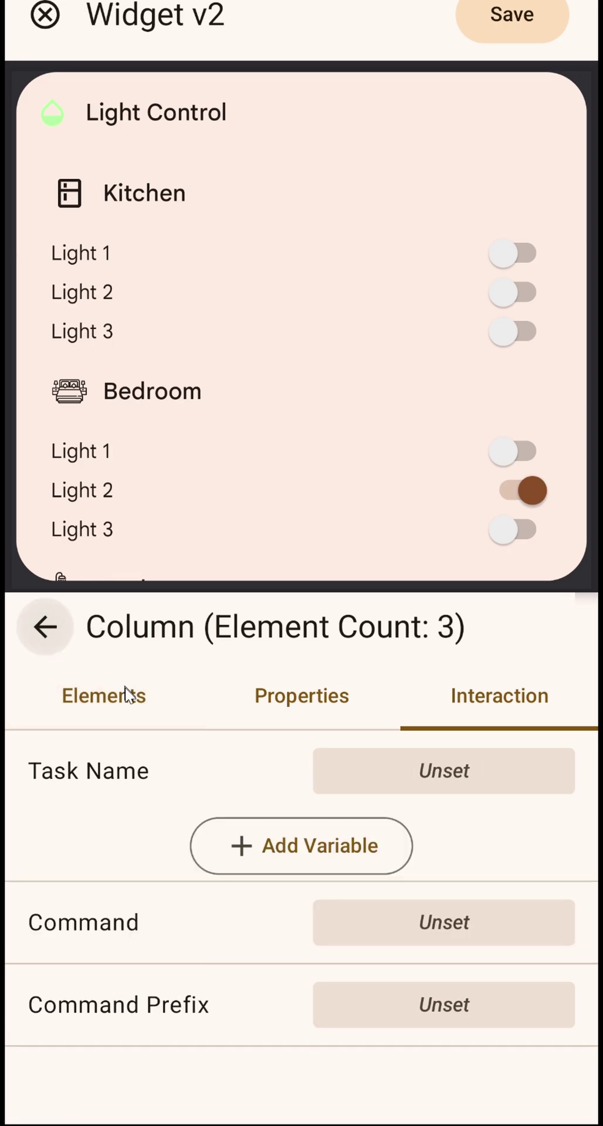
{"action": "left_click", "coordinate": [163, 709]}
{"action": "scroll", "coordinate": [196, 548], "scroll_direction": "down", "scroll_amount": 3}
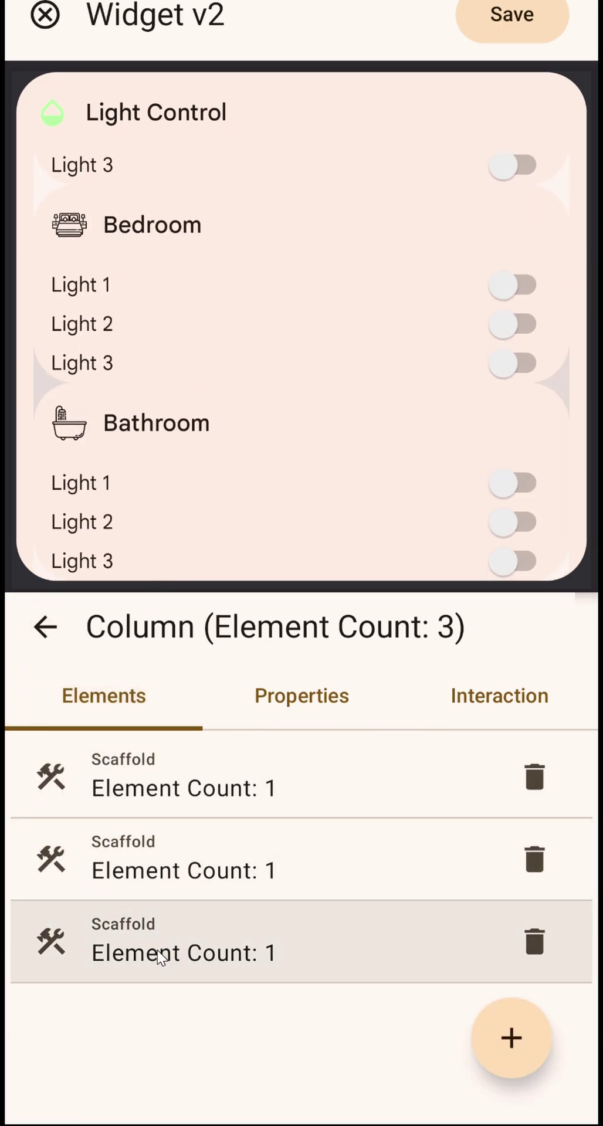
{"action": "left_click", "coordinate": [174, 950]}
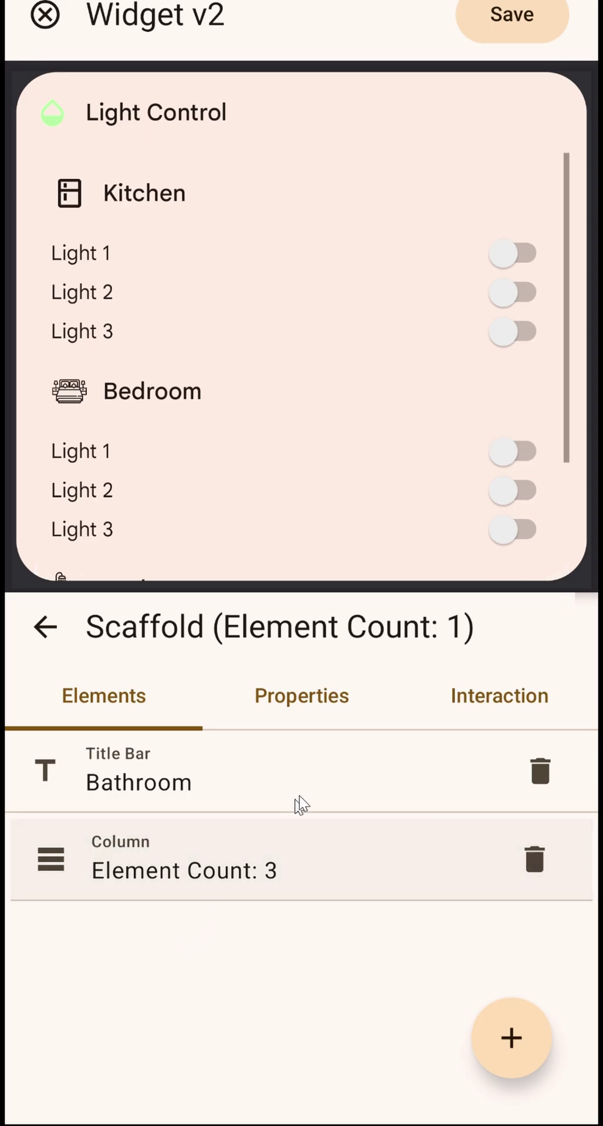
{"action": "left_click", "coordinate": [510, 723]}
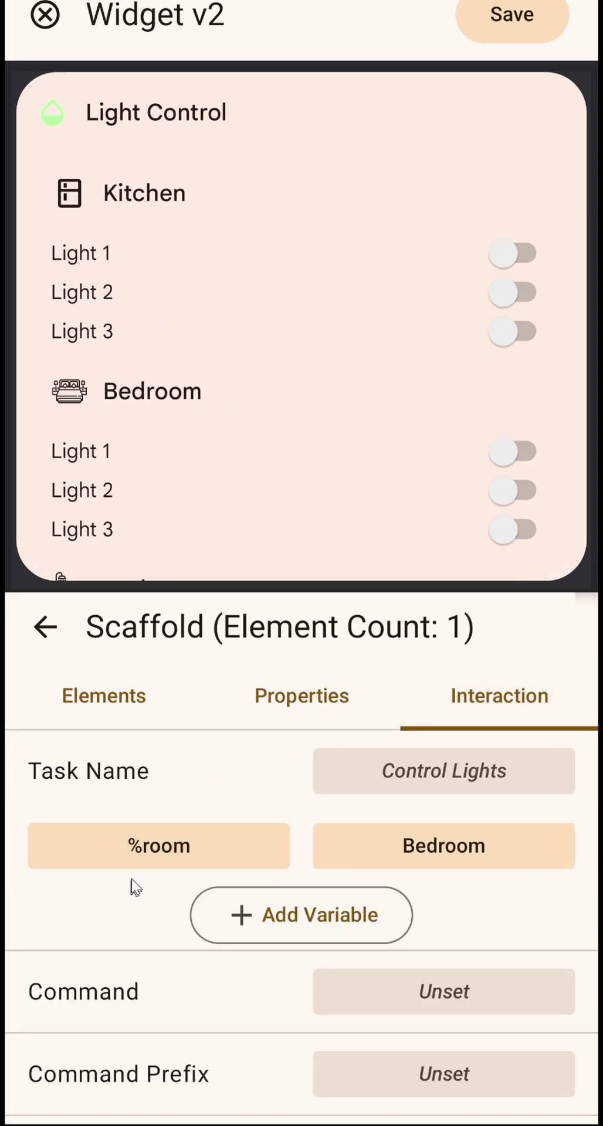
{"action": "left_click", "coordinate": [411, 845]}
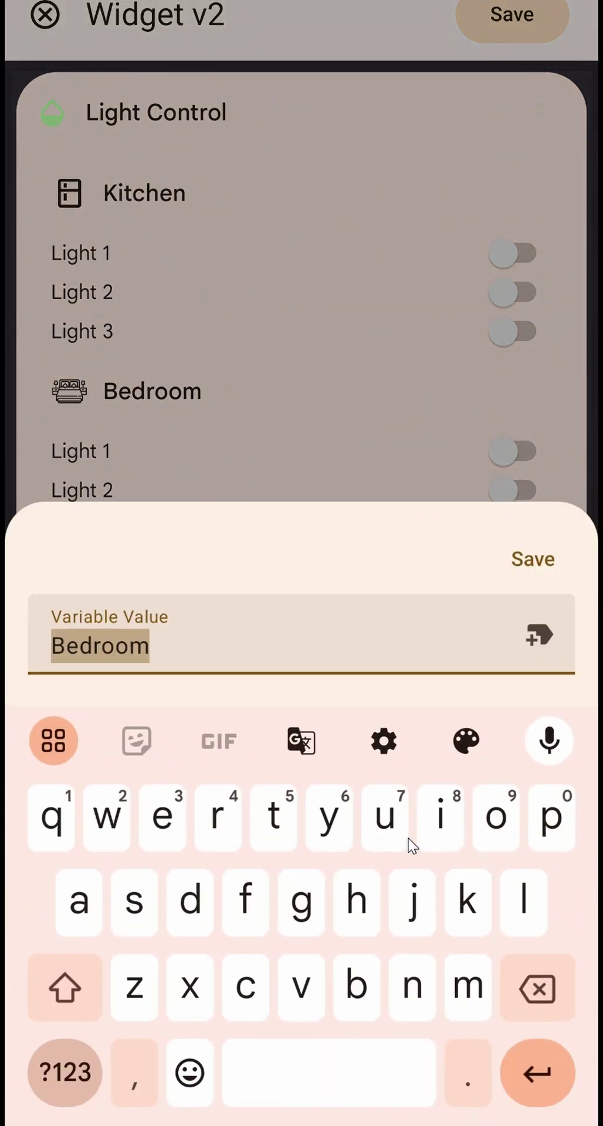
{"action": "type", "text": "Bathroom"}
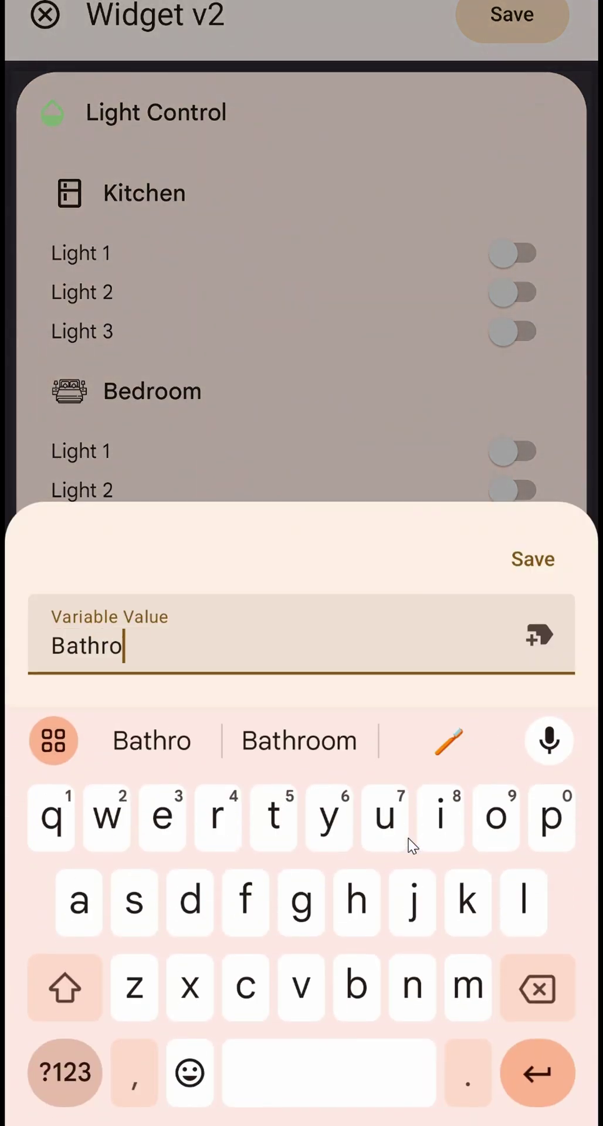
{"action": "left_click", "coordinate": [533, 559]}
Step: Return to the column holding the room scaffolds and look through the Bedroom and Bathroom sections in the preview
{"action": "left_click_drag", "start_coordinate": [401, 539], "coordinate": [410, 316]}
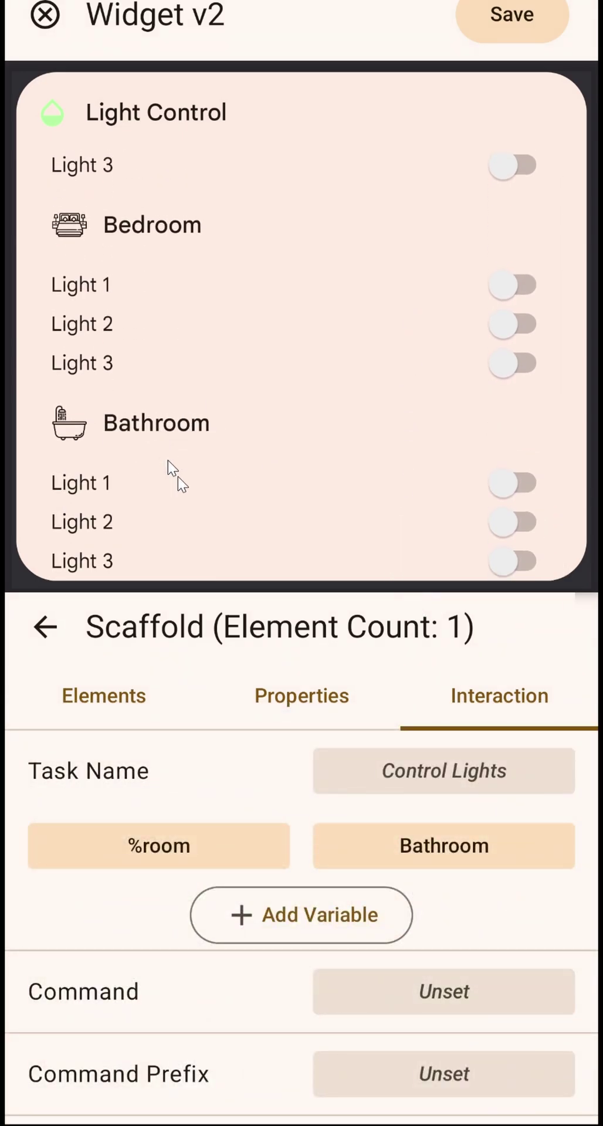
{"action": "left_click", "coordinate": [45, 626]}
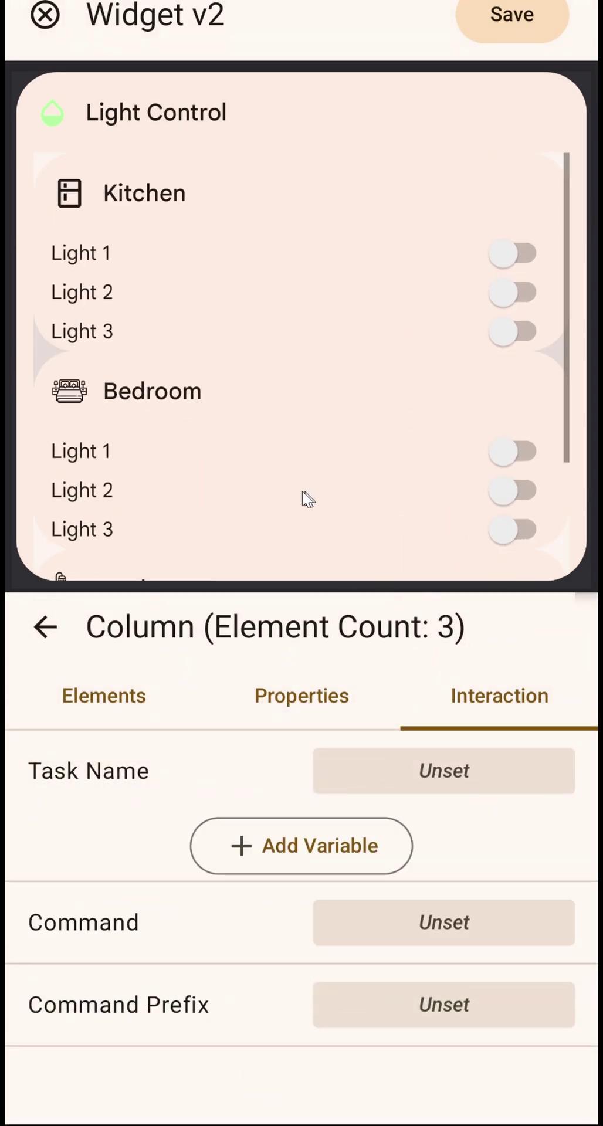
{"action": "left_click_drag", "start_coordinate": [305, 499], "coordinate": [258, 359]}
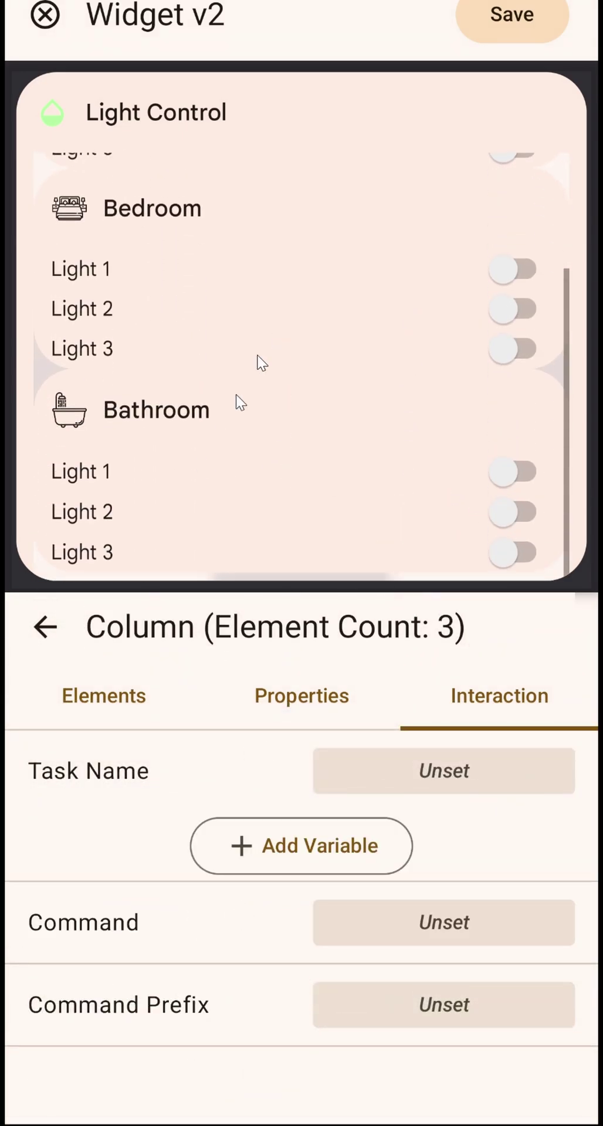
Step: Test the preview switches by turning on Bathroom Light 1, Bathroom Light 3 and Bedroom Light 2
{"action": "left_click", "coordinate": [520, 484]}
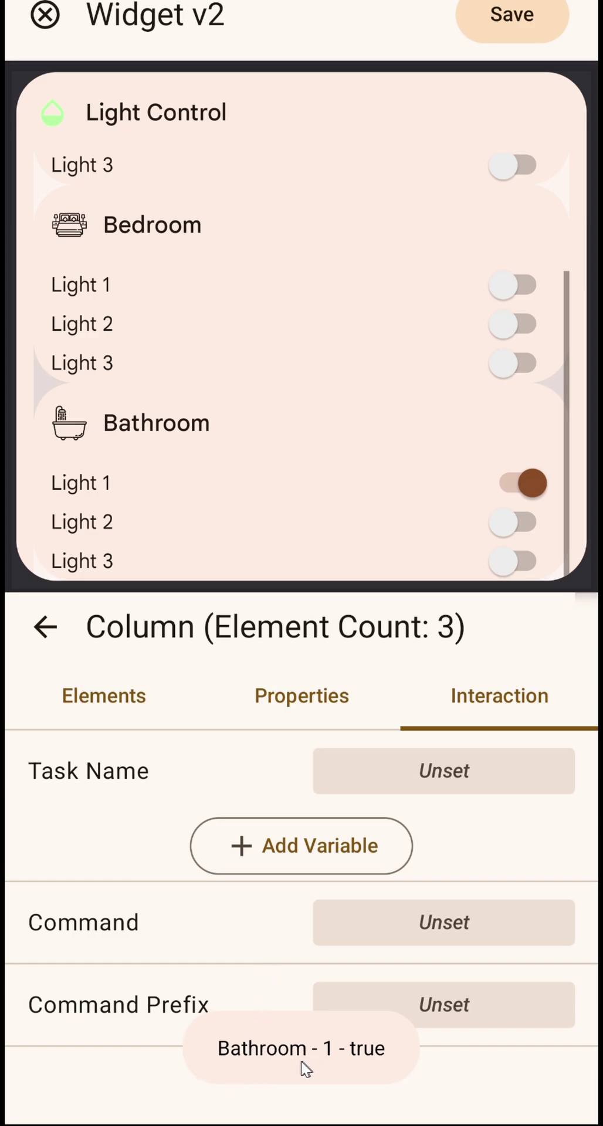
{"action": "left_click", "coordinate": [530, 562]}
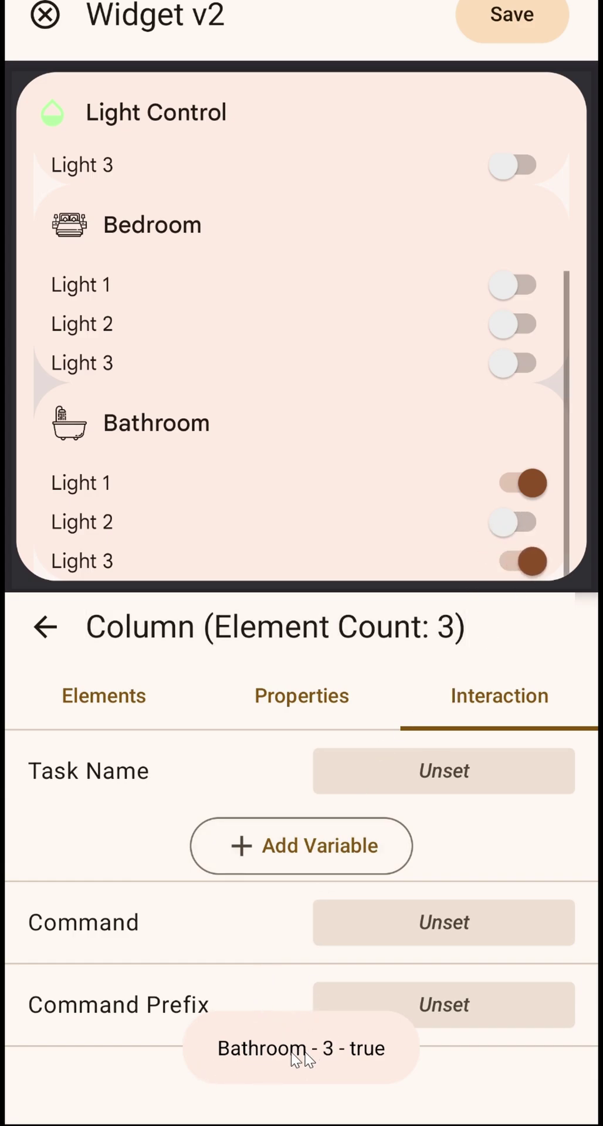
{"action": "left_click", "coordinate": [511, 325]}
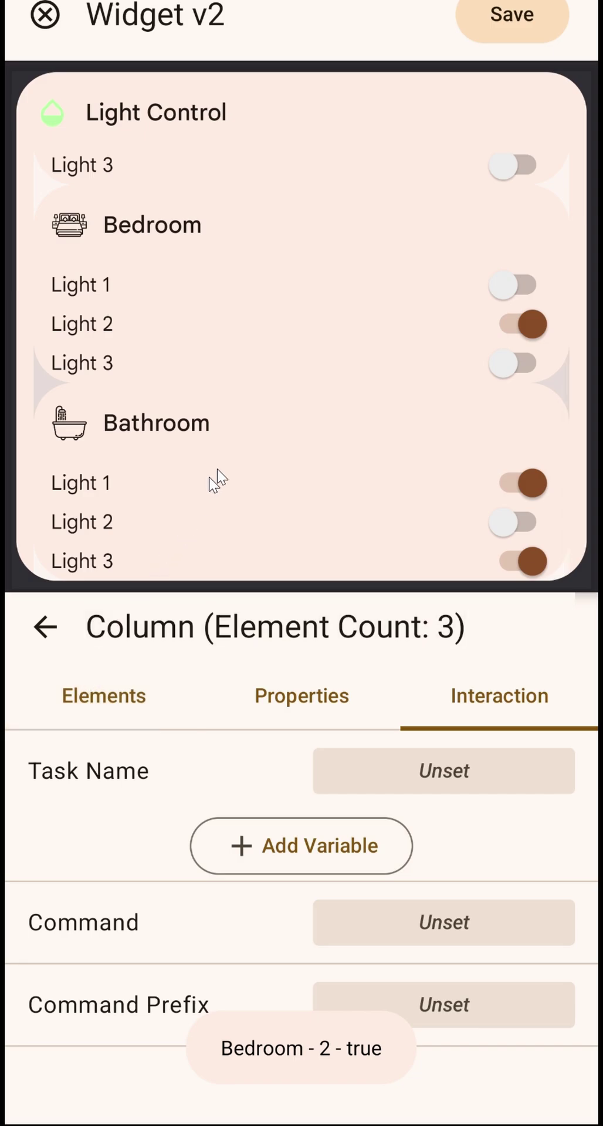
{"action": "left_click_drag", "start_coordinate": [277, 286], "coordinate": [216, 369]}
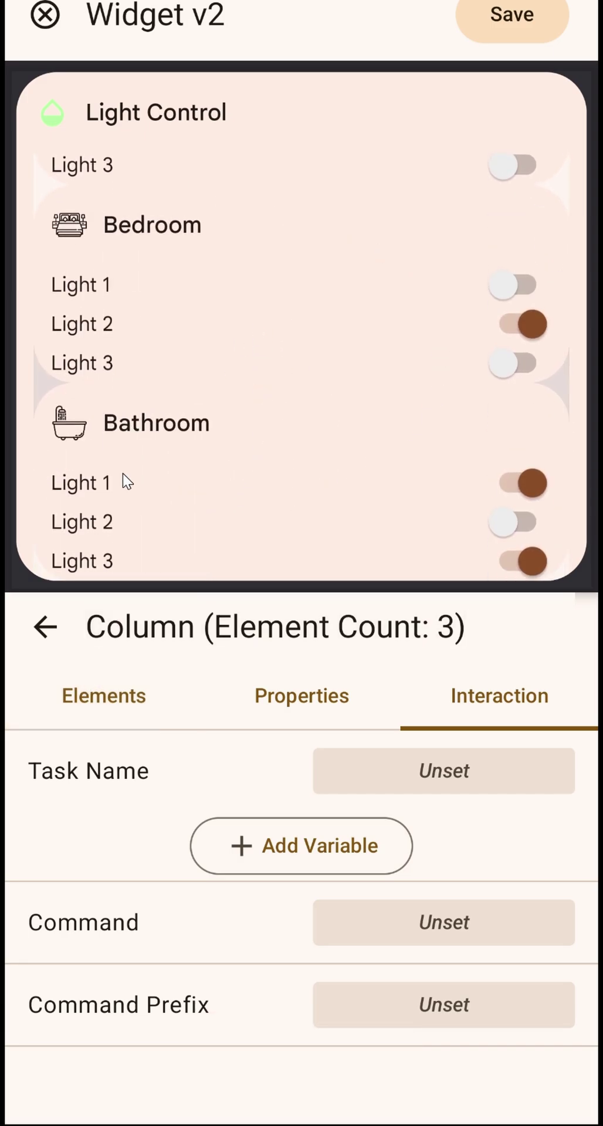
Step: Review the room column's elements and interaction, and check the Bathroom scaffold's task name and %room variable
{"action": "left_click", "coordinate": [97, 706]}
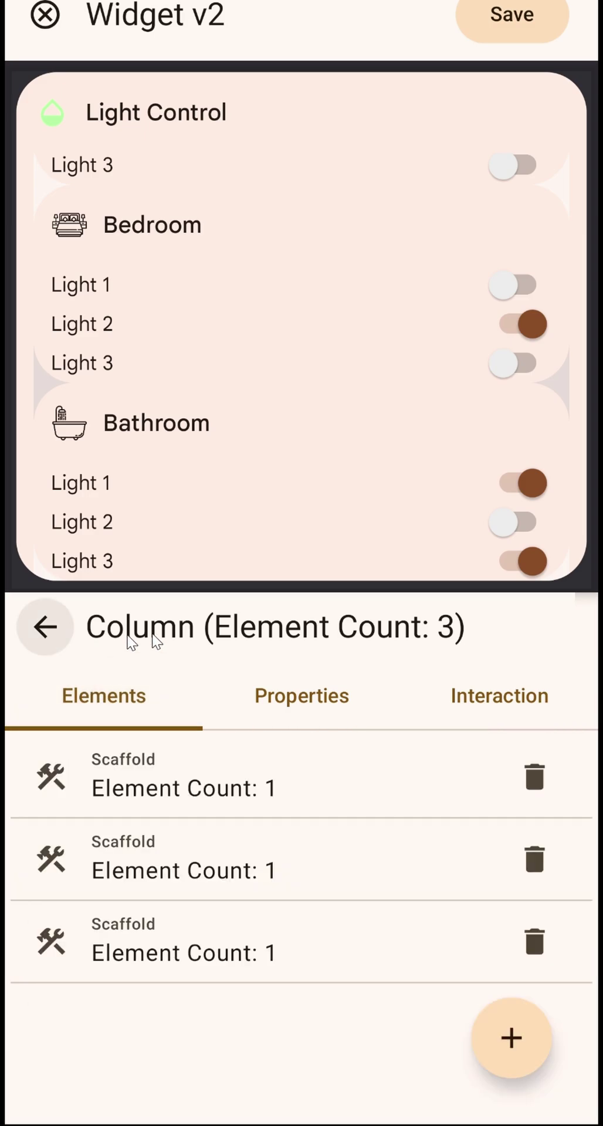
{"action": "left_click", "coordinate": [460, 702]}
{"action": "left_click", "coordinate": [96, 693]}
{"action": "left_click", "coordinate": [419, 771]}
{"action": "left_click", "coordinate": [470, 710]}
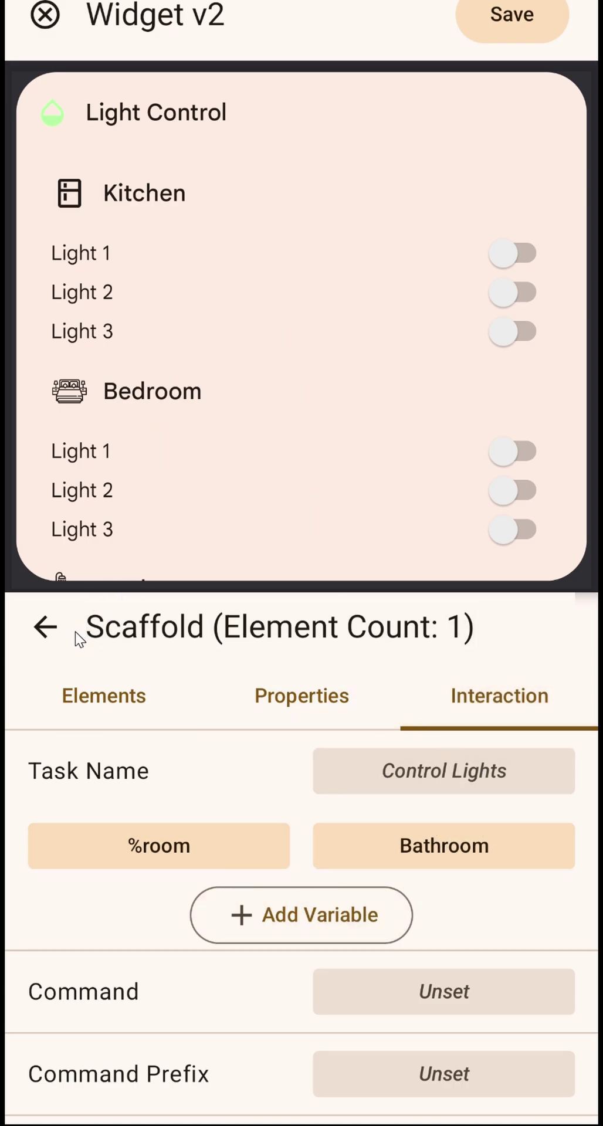
Step: Return to the outermost scaffold and review its Control Lights task, the room sections in the preview and its elements
{"action": "left_click", "coordinate": [47, 626]}
{"action": "left_click", "coordinate": [46, 627]}
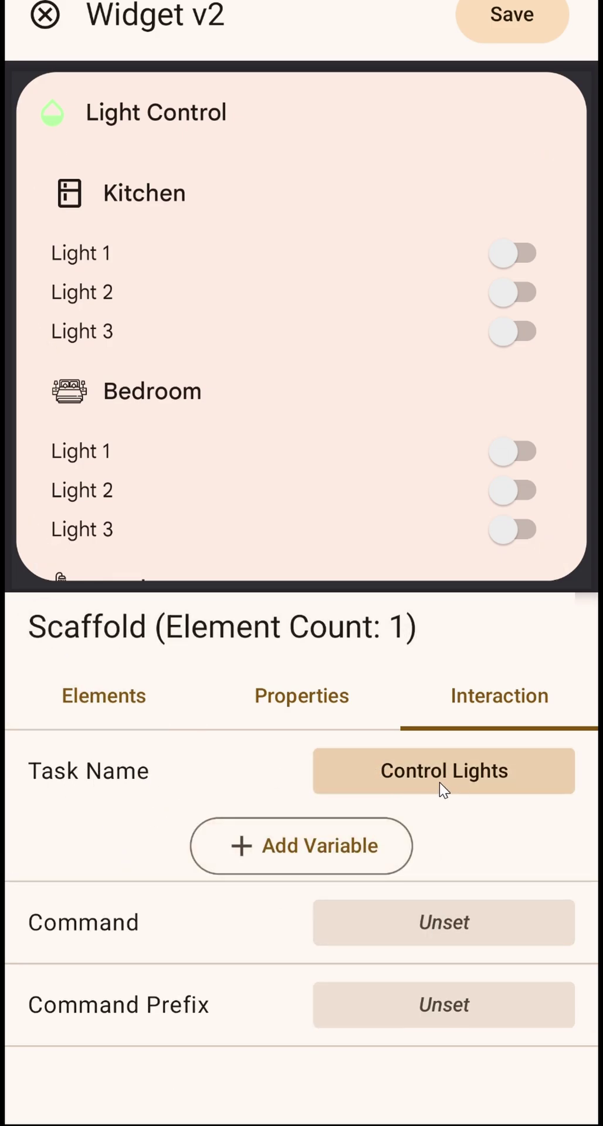
{"action": "scroll", "coordinate": [311, 289], "scroll_direction": "down", "scroll_amount": 2}
{"action": "scroll", "coordinate": [331, 522], "scroll_direction": "up", "scroll_amount": 1}
{"action": "scroll", "coordinate": [371, 326], "scroll_direction": "down", "scroll_amount": 1}
{"action": "scroll", "coordinate": [370, 326], "scroll_direction": "up", "scroll_amount": 1}
{"action": "scroll", "coordinate": [372, 390], "scroll_direction": "down", "scroll_amount": 1}
{"action": "scroll", "coordinate": [246, 446], "scroll_direction": "up", "scroll_amount": 2}
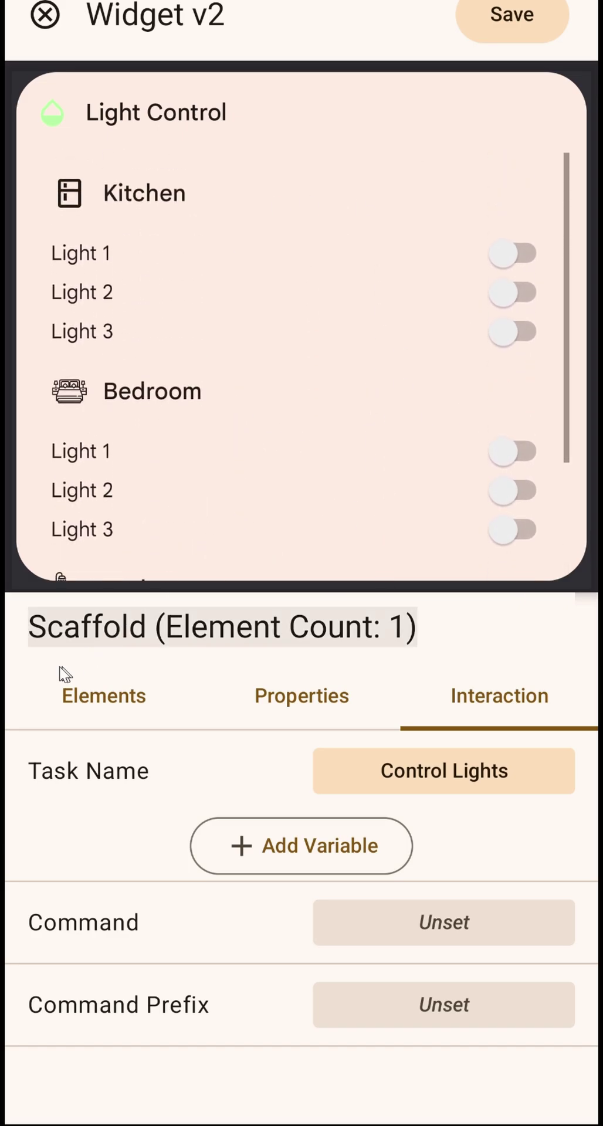
{"action": "left_click", "coordinate": [104, 695]}
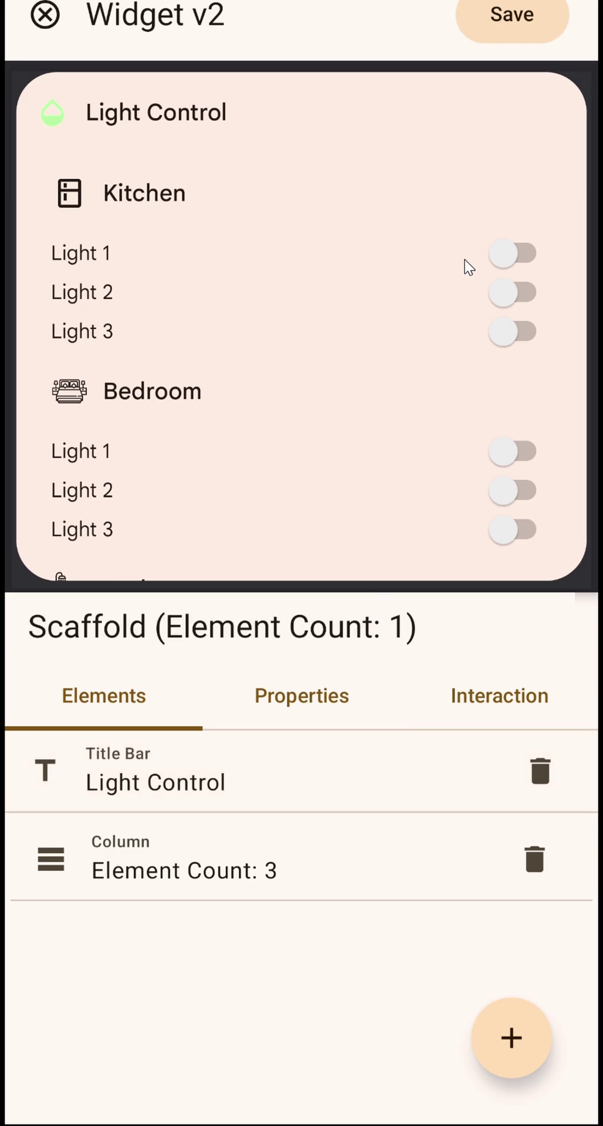
Step: Save the layout, run the Widget Control Light task and place the widget on the home screen, enlarged vertically
{"action": "left_click", "coordinate": [491, 37]}
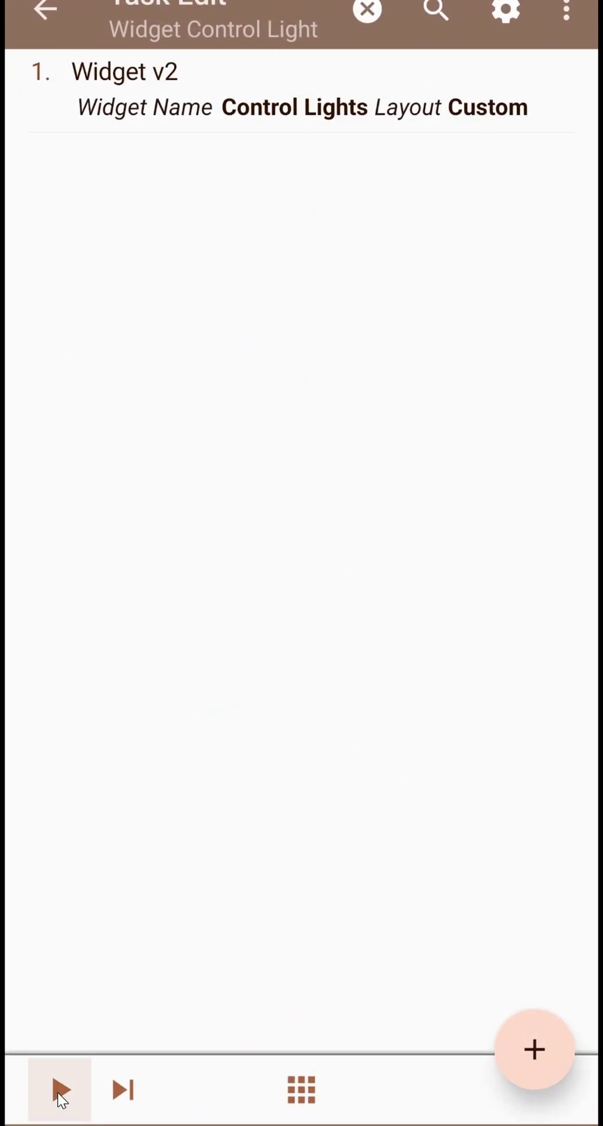
{"action": "left_click", "coordinate": [61, 1091]}
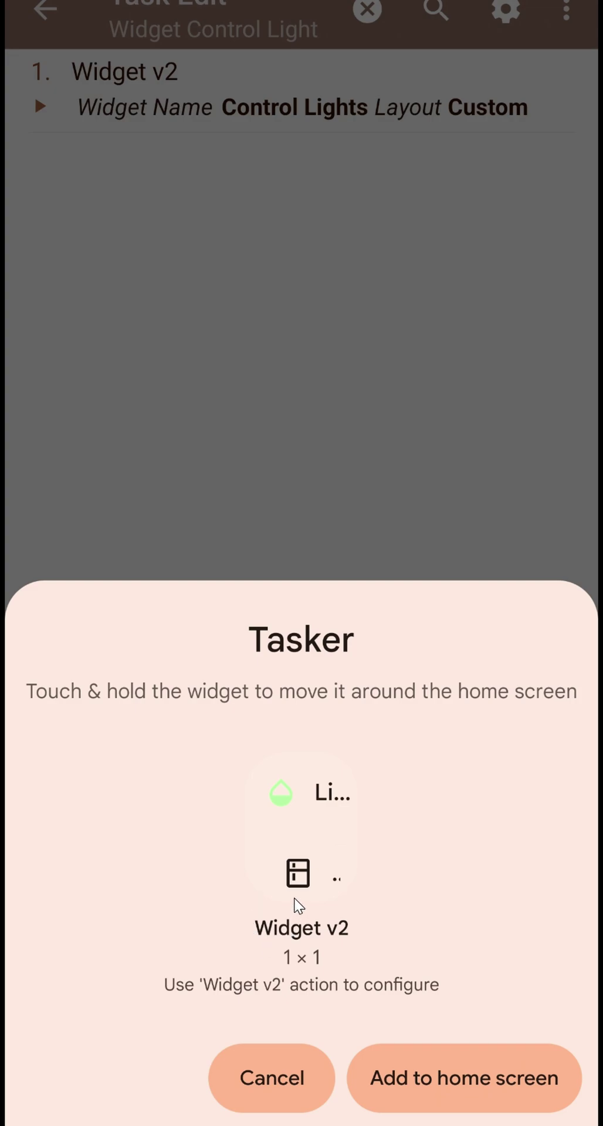
{"action": "left_click_drag", "start_coordinate": [294, 899], "coordinate": [295, 898]}
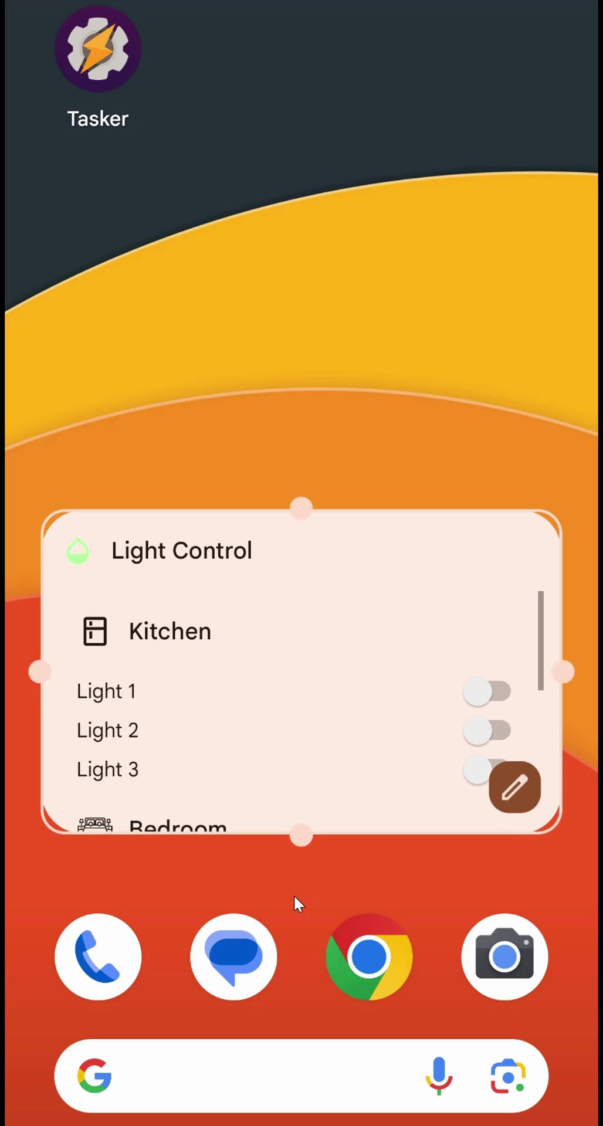
{"action": "left_click", "coordinate": [294, 895]}
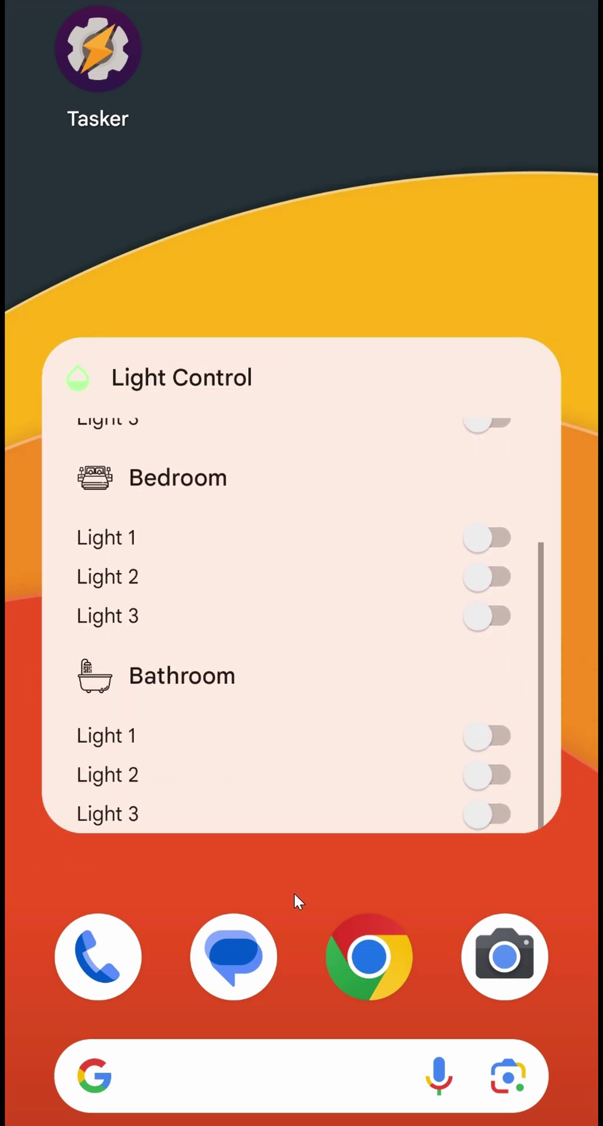
Step: Test the home screen widget by turning on Kitchen Light 3 and Bathroom Light 2
{"action": "scroll", "coordinate": [322, 771], "scroll_direction": "up", "scroll_amount": 3}
{"action": "scroll", "coordinate": [299, 560], "scroll_direction": "down", "scroll_amount": 3}
{"action": "scroll", "coordinate": [299, 560], "scroll_direction": "up", "scroll_amount": 3}
{"action": "left_click", "coordinate": [493, 597]}
{"action": "scroll", "coordinate": [237, 560], "scroll_direction": "down", "scroll_amount": 3}
{"action": "left_click", "coordinate": [466, 780]}
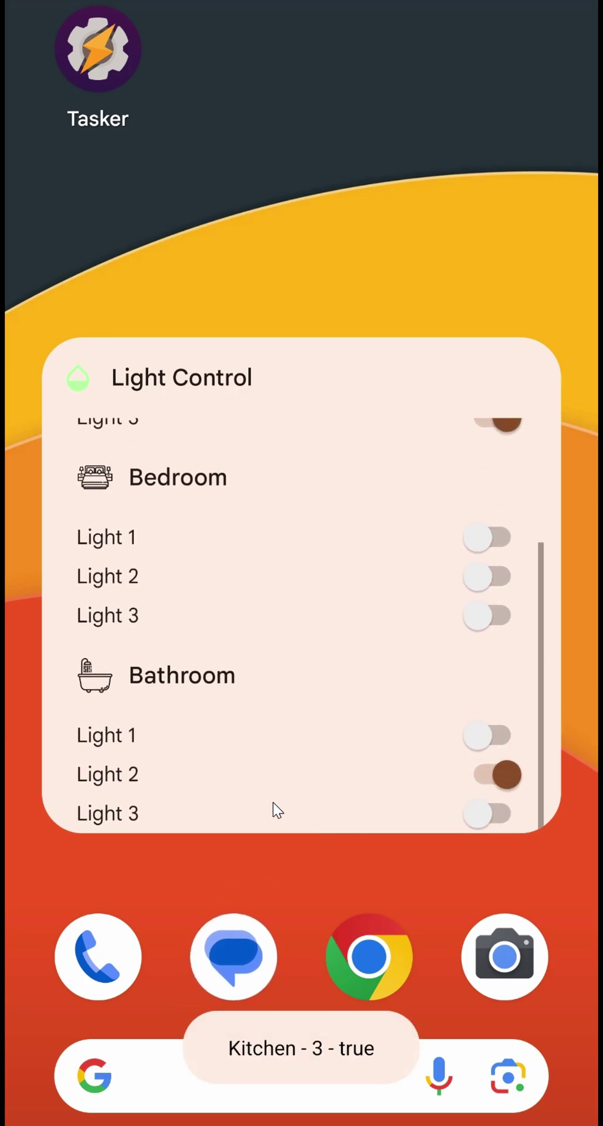
{"action": "scroll", "coordinate": [276, 638], "scroll_direction": "up", "scroll_amount": 3}
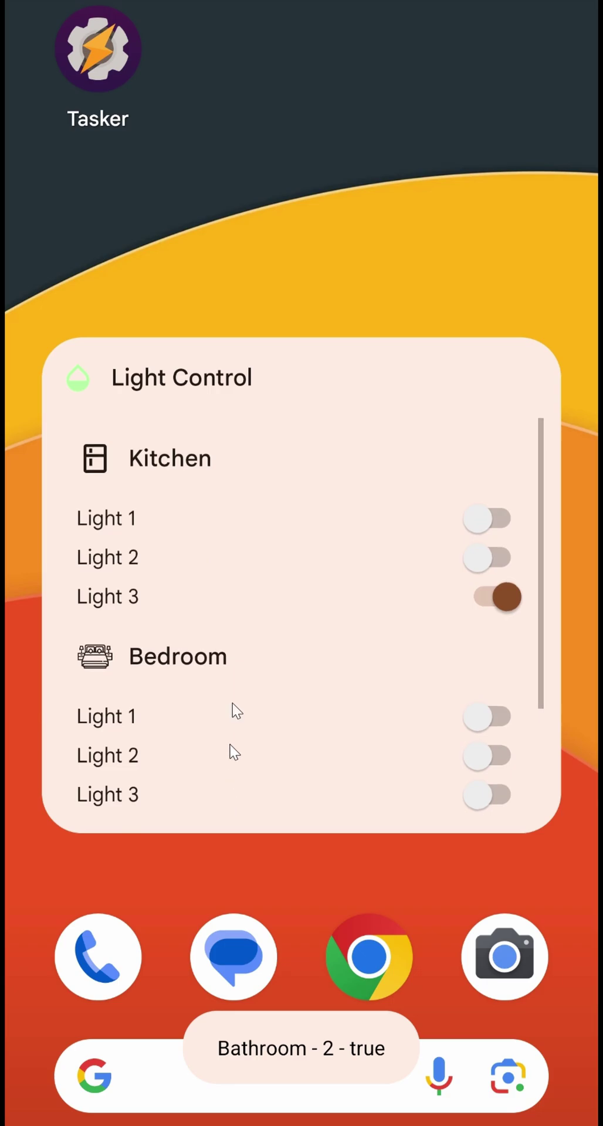